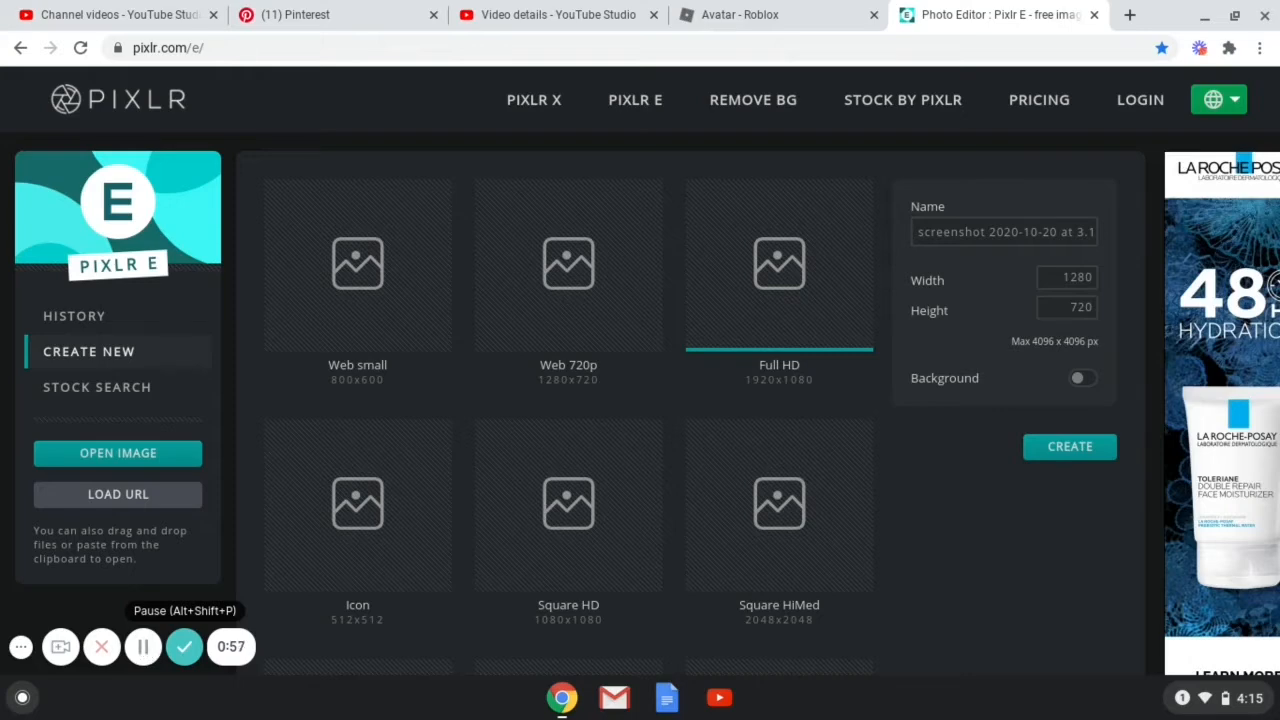
left_click(143, 646)
left_click(143, 646)
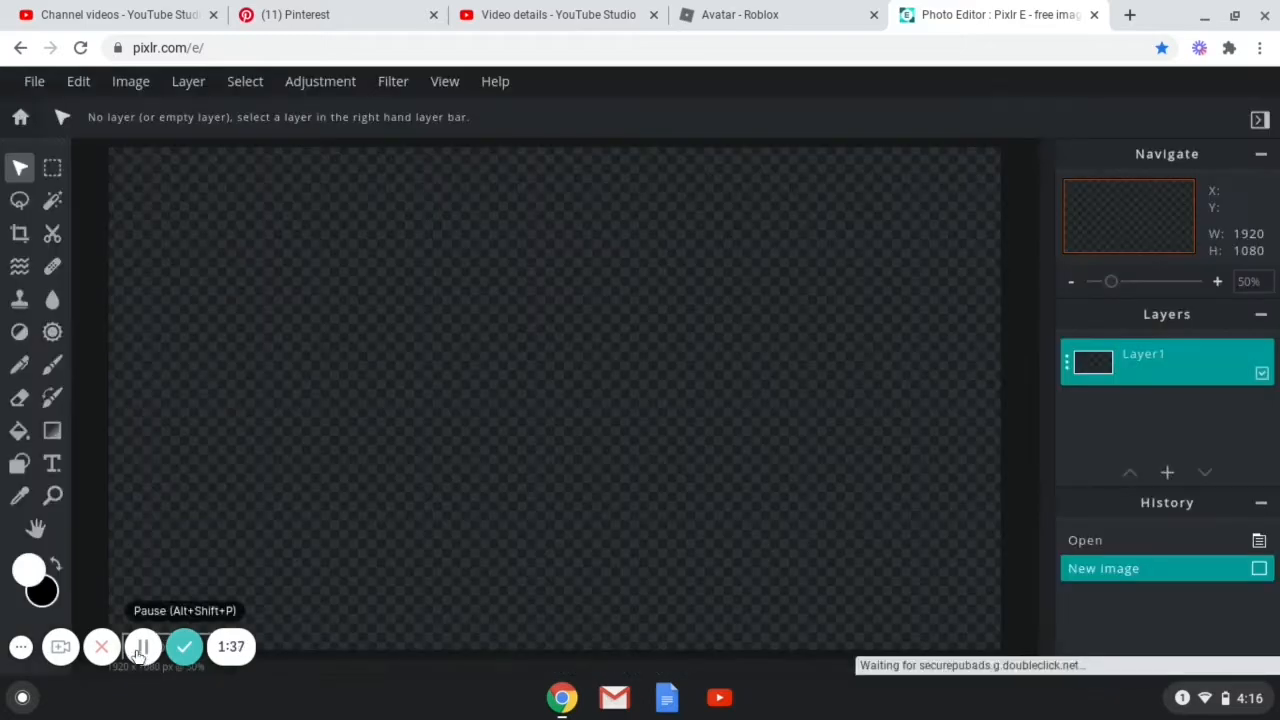
left_click(147, 652)
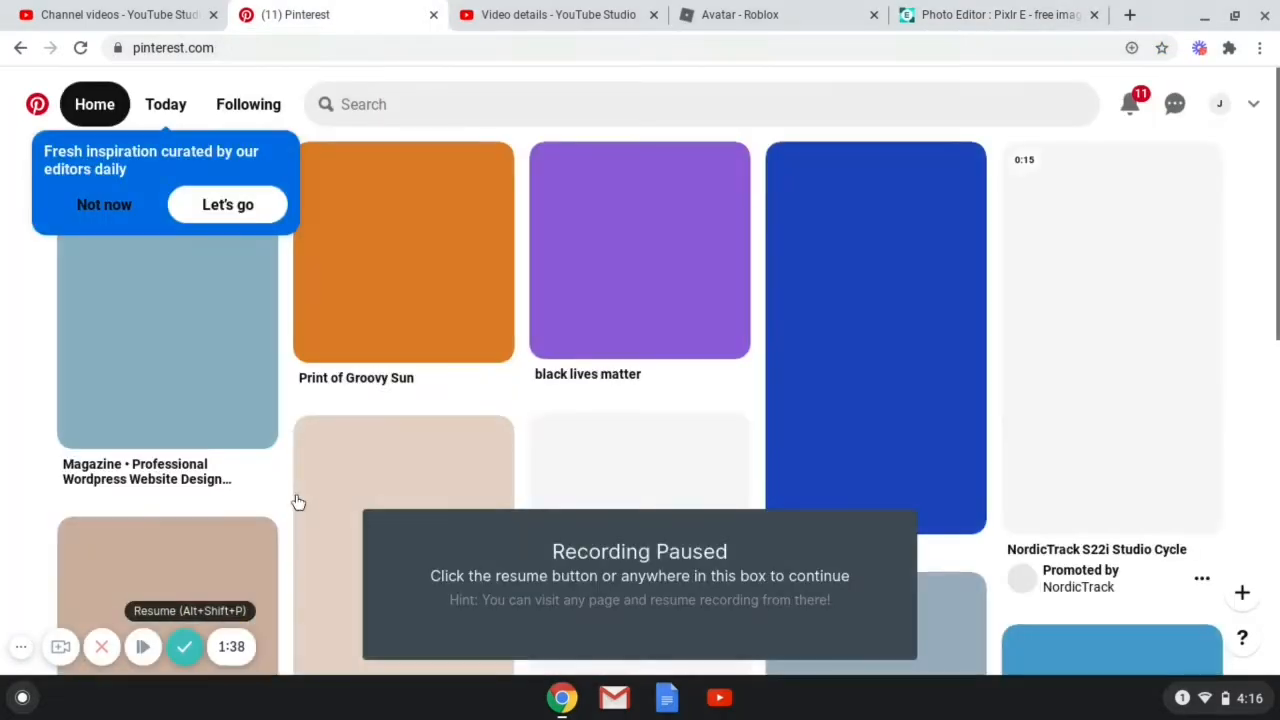
left_click(143, 647)
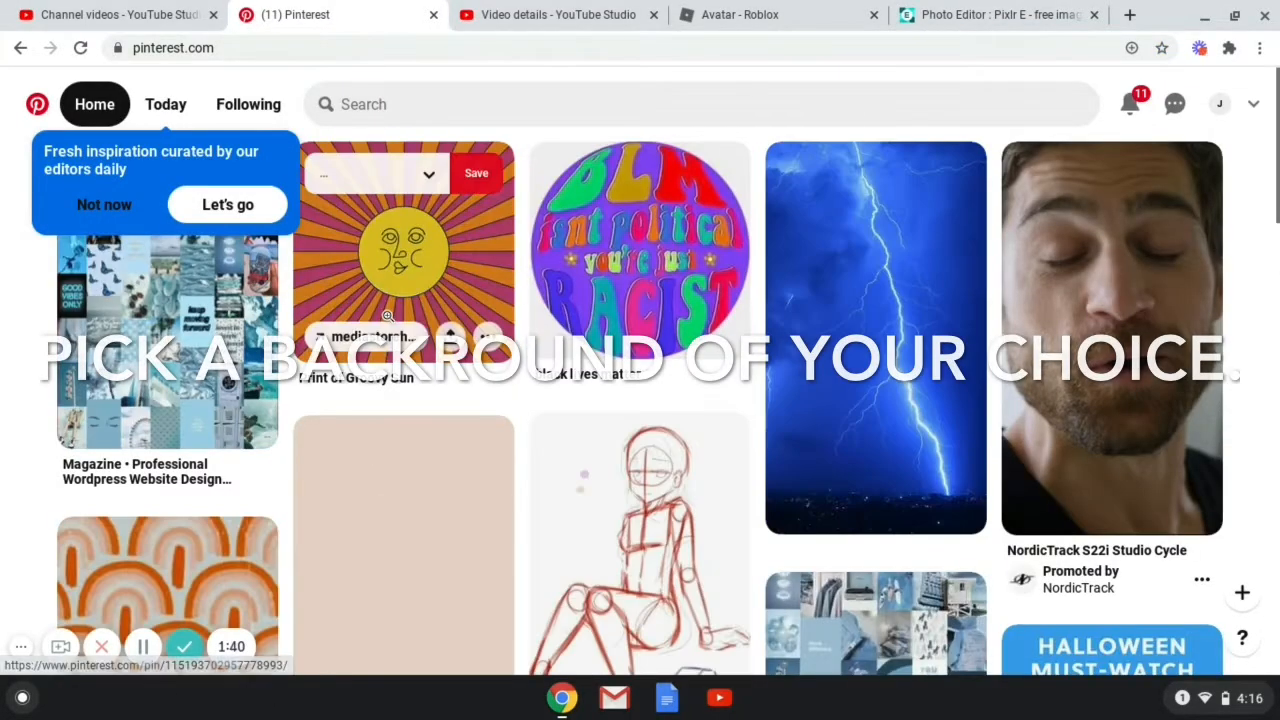
Search Pinterest for pastel wallpaper and download the aesthetic wallpaper pin's image.
left_click(548, 110)
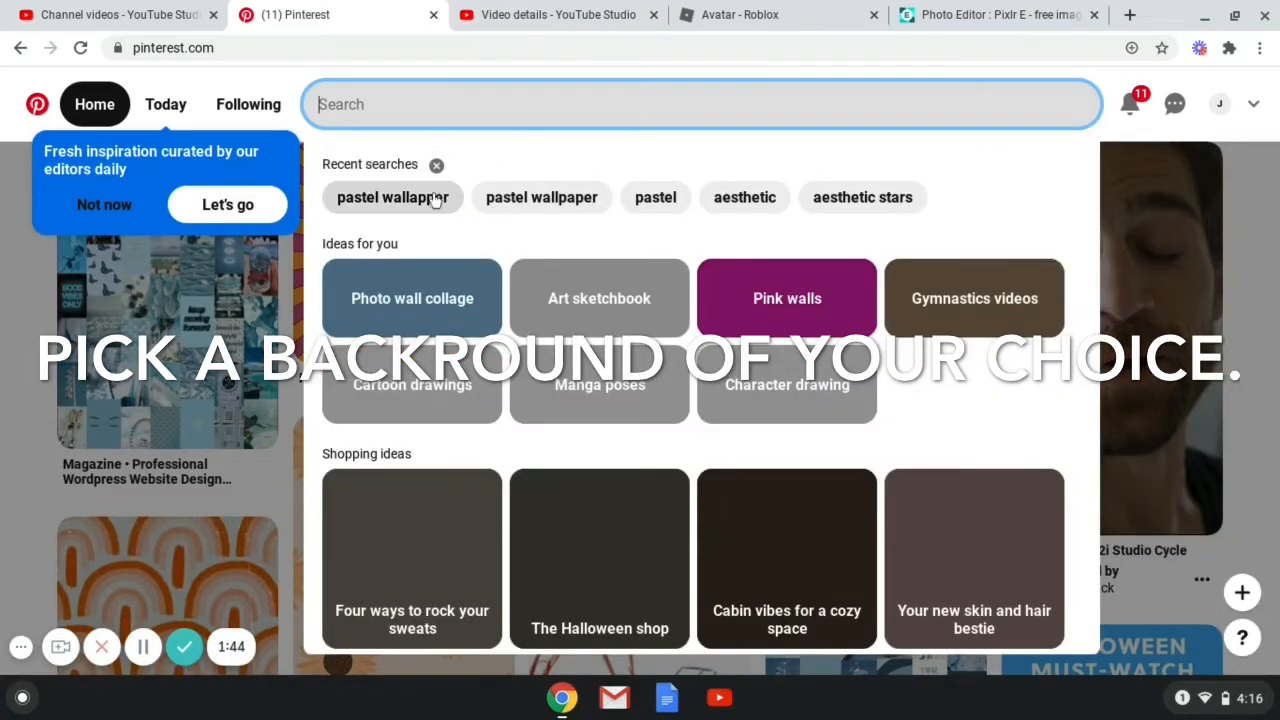
left_click(392, 197)
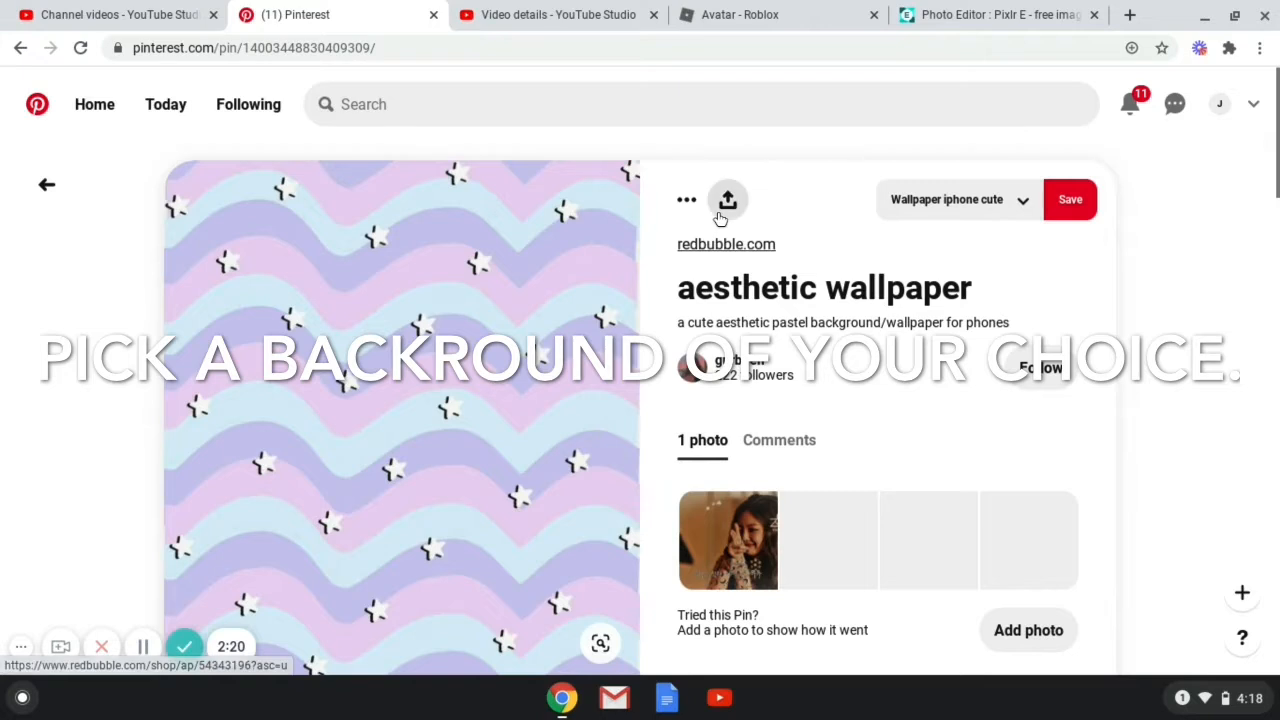
left_click(687, 203)
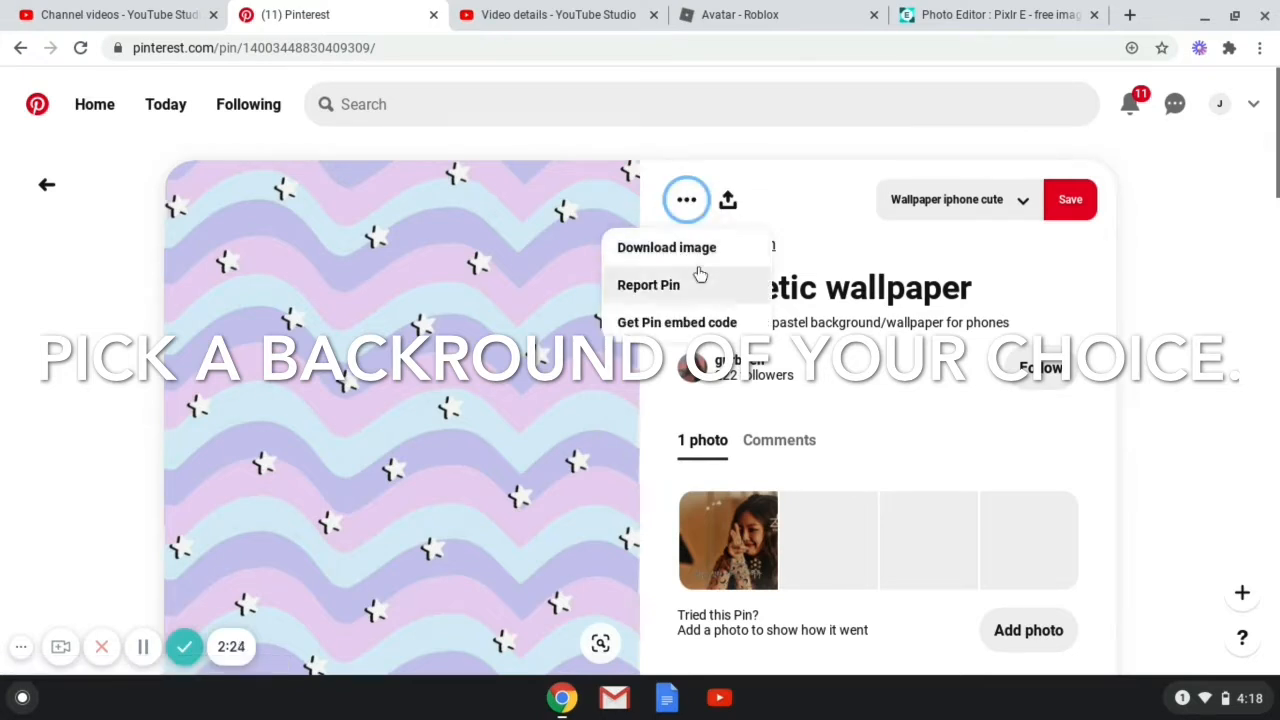
left_click(670, 247)
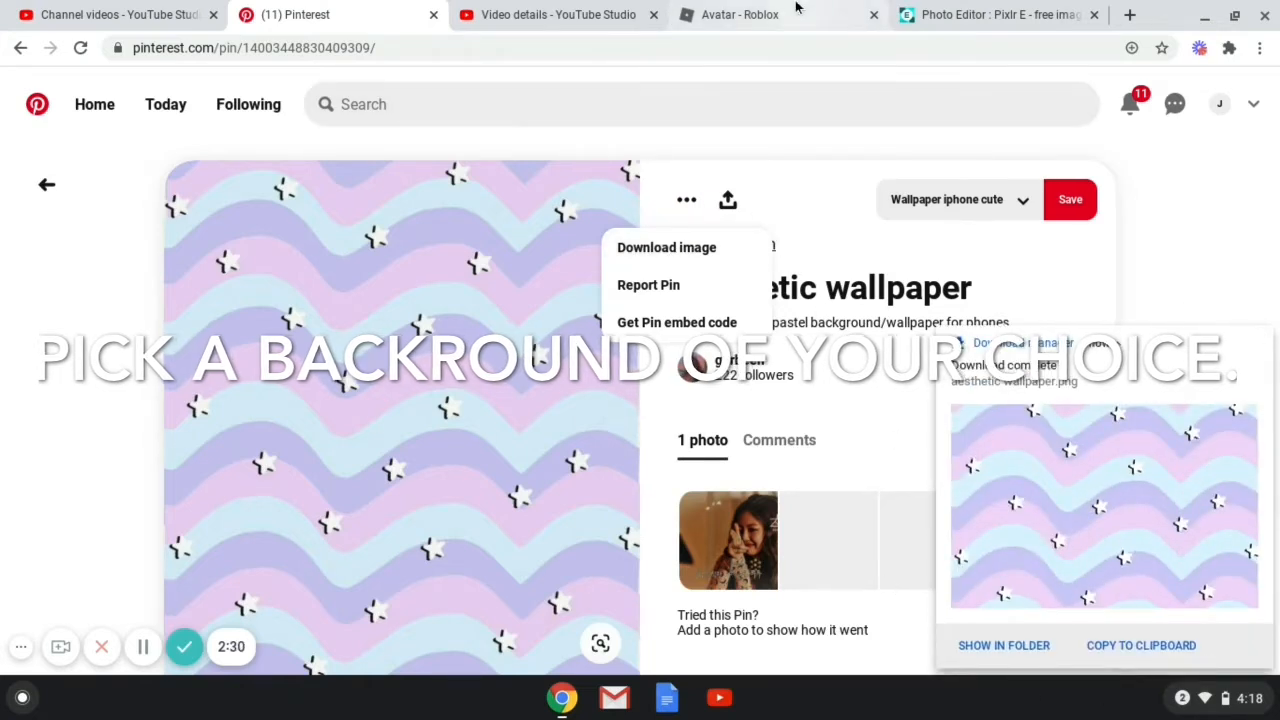
Switch to Pixlr E and open aesthetic wallpaper.png from Downloads at its original size.
left_click(935, 14)
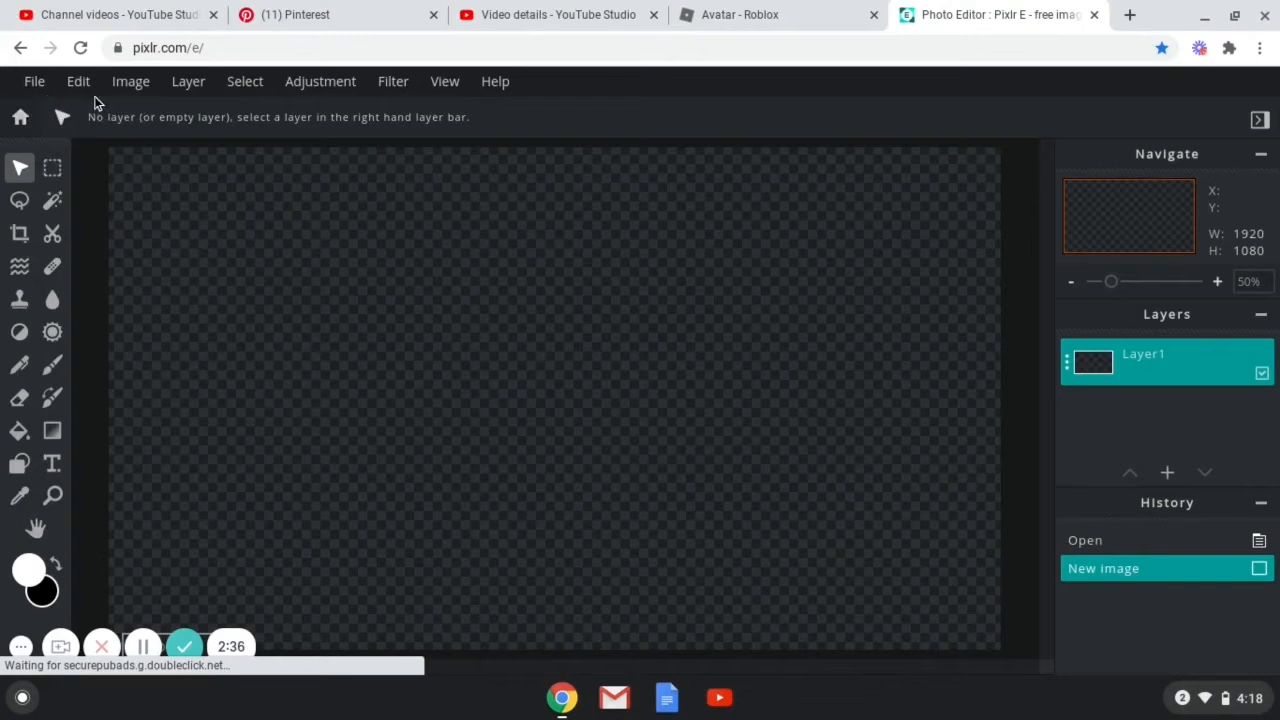
left_click(28, 82)
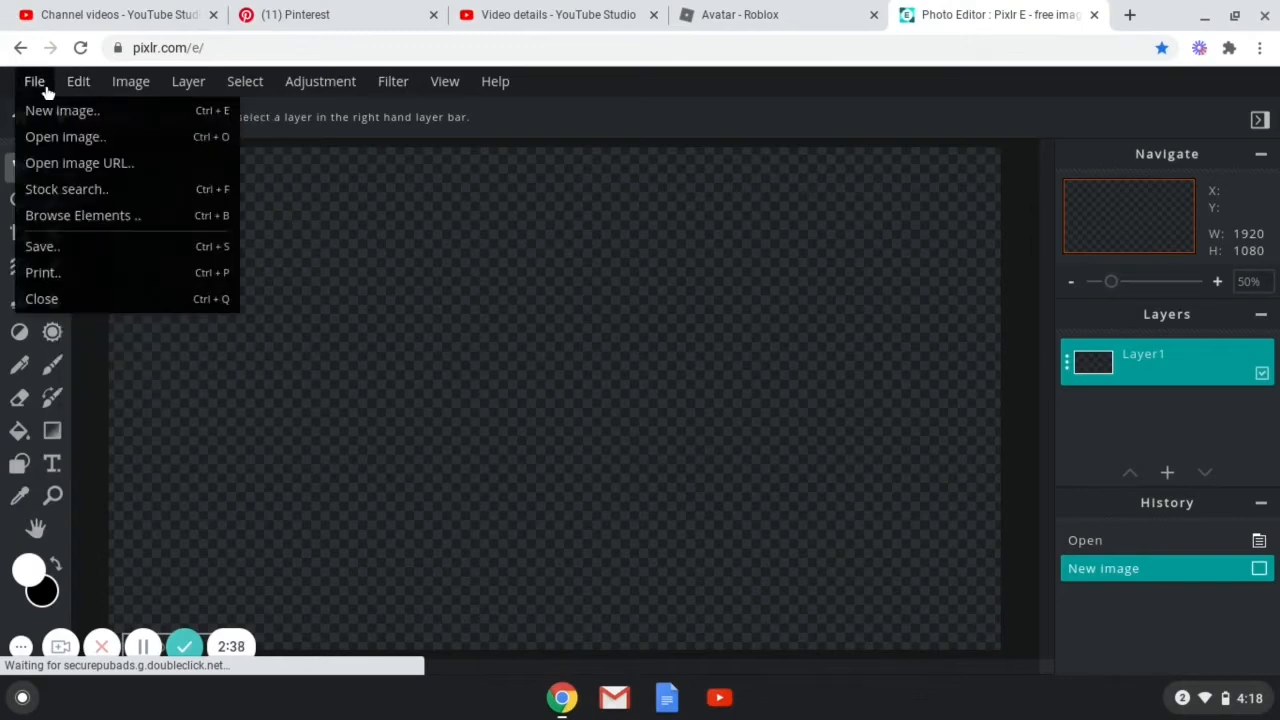
left_click(51, 139)
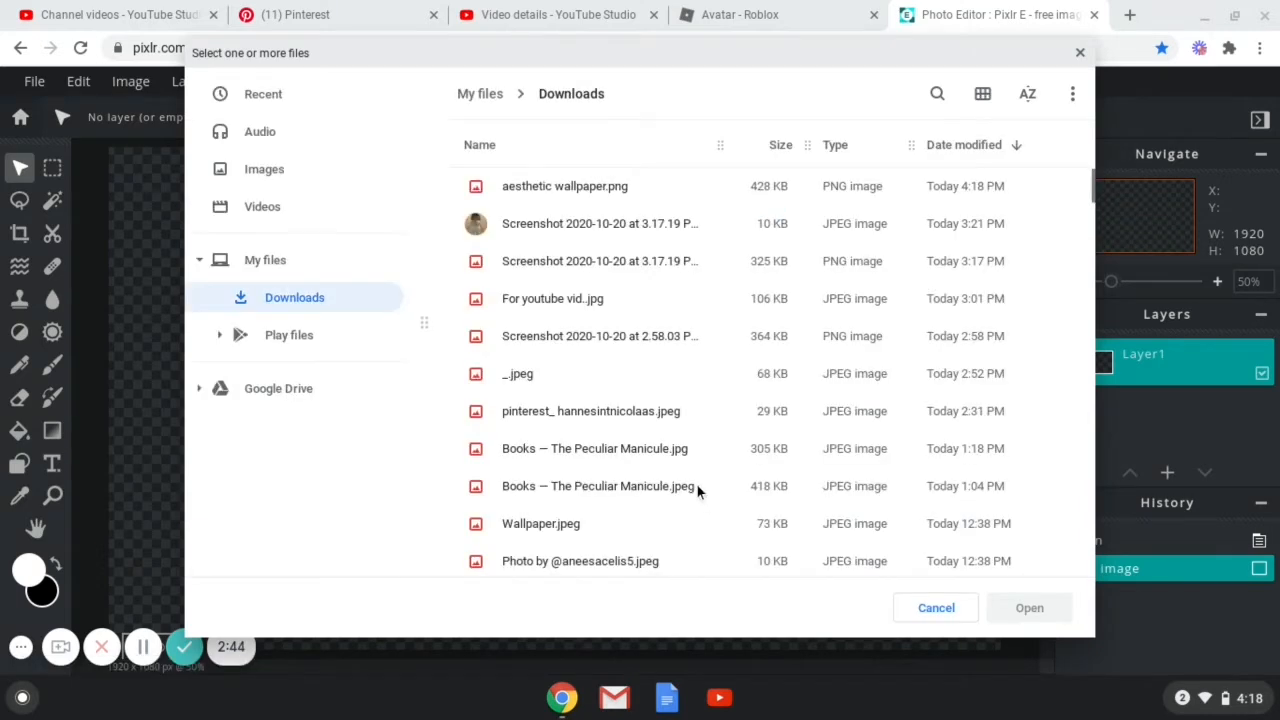
left_click(573, 185)
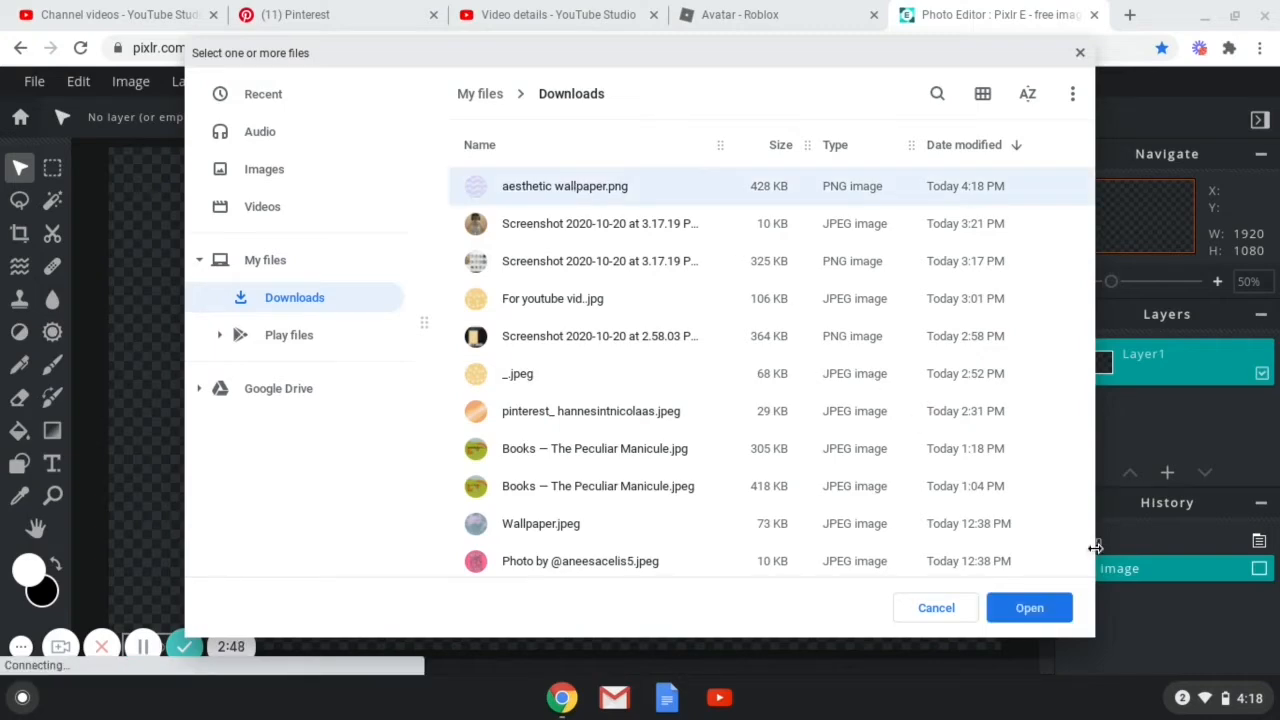
left_click(1040, 610)
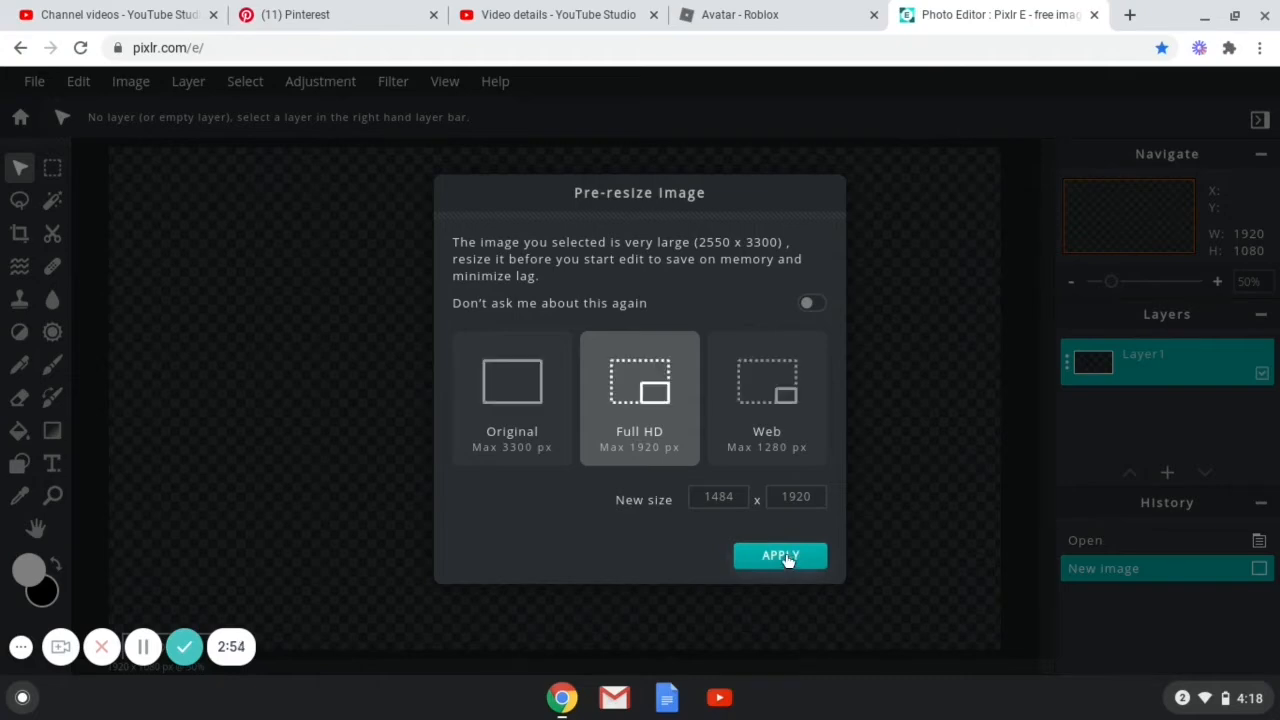
left_click(549, 443)
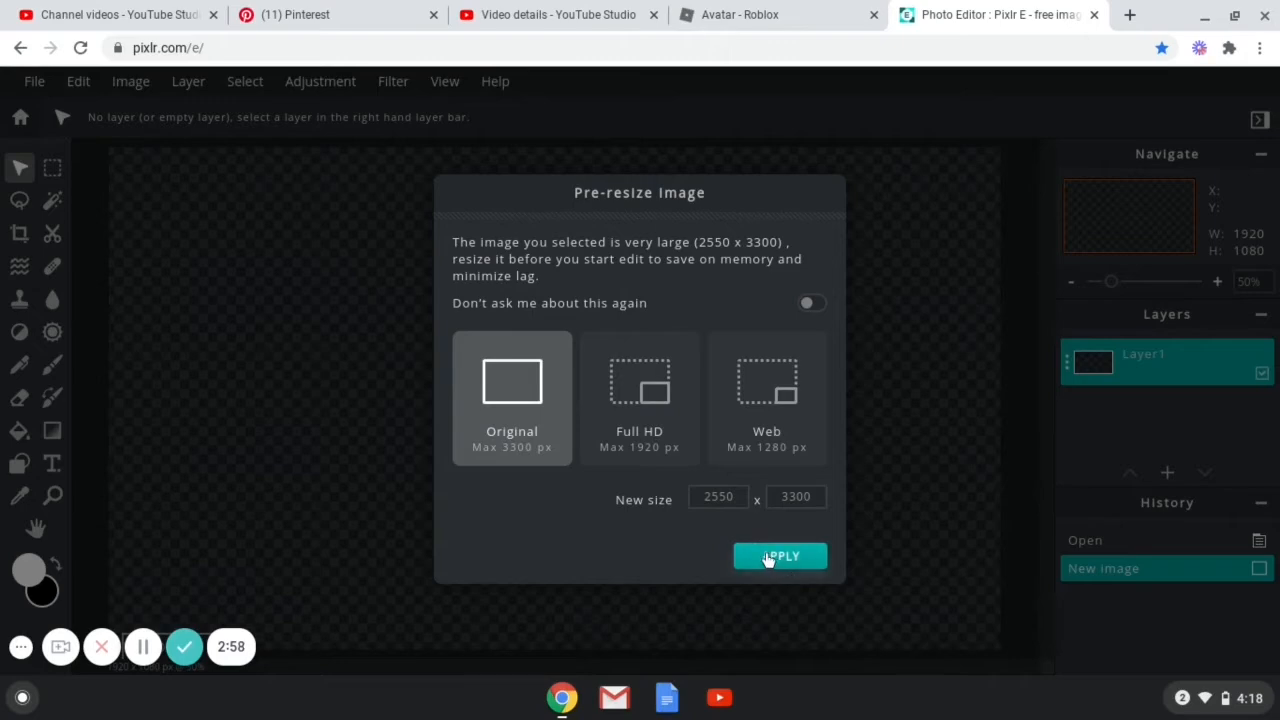
left_click(766, 557)
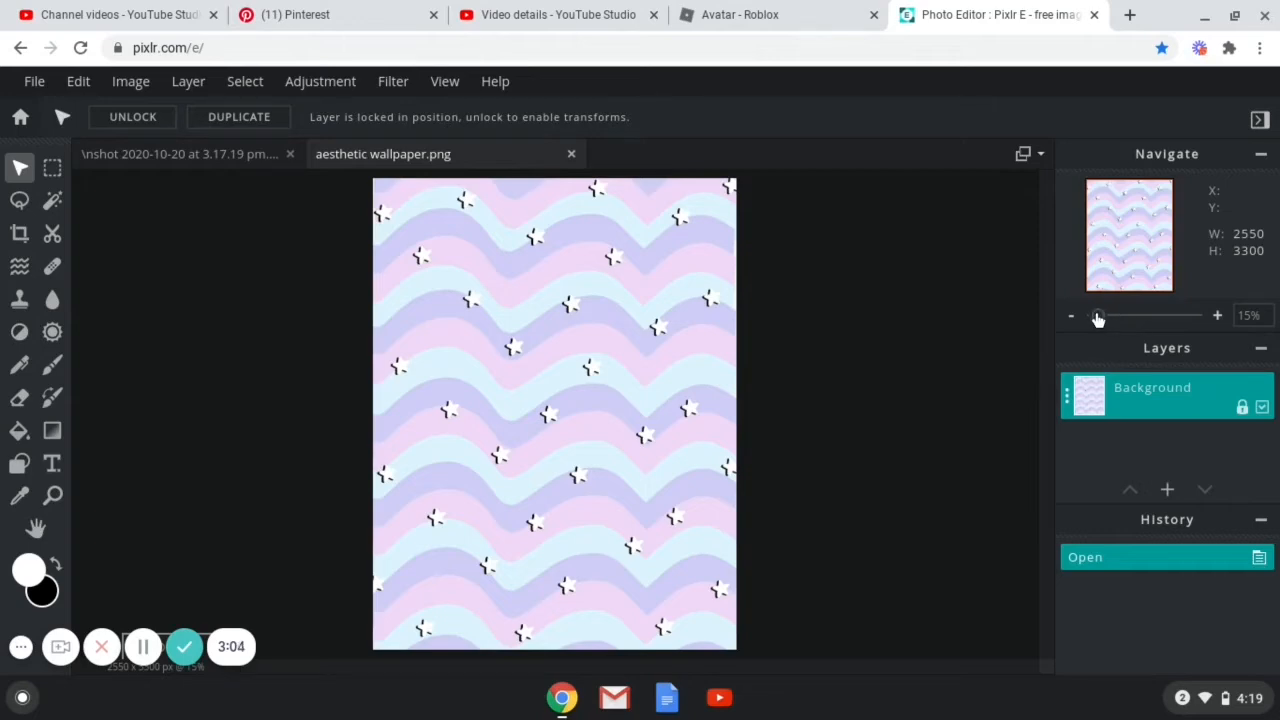
Add a text layer reading "How to make a thumbnail with a chromebook OS" on the wallpaper.
mouse_move(1097, 316)
left_mouse_down()
mouse_move(1131, 322)
mouse_move(1105, 325)
left_mouse_up()
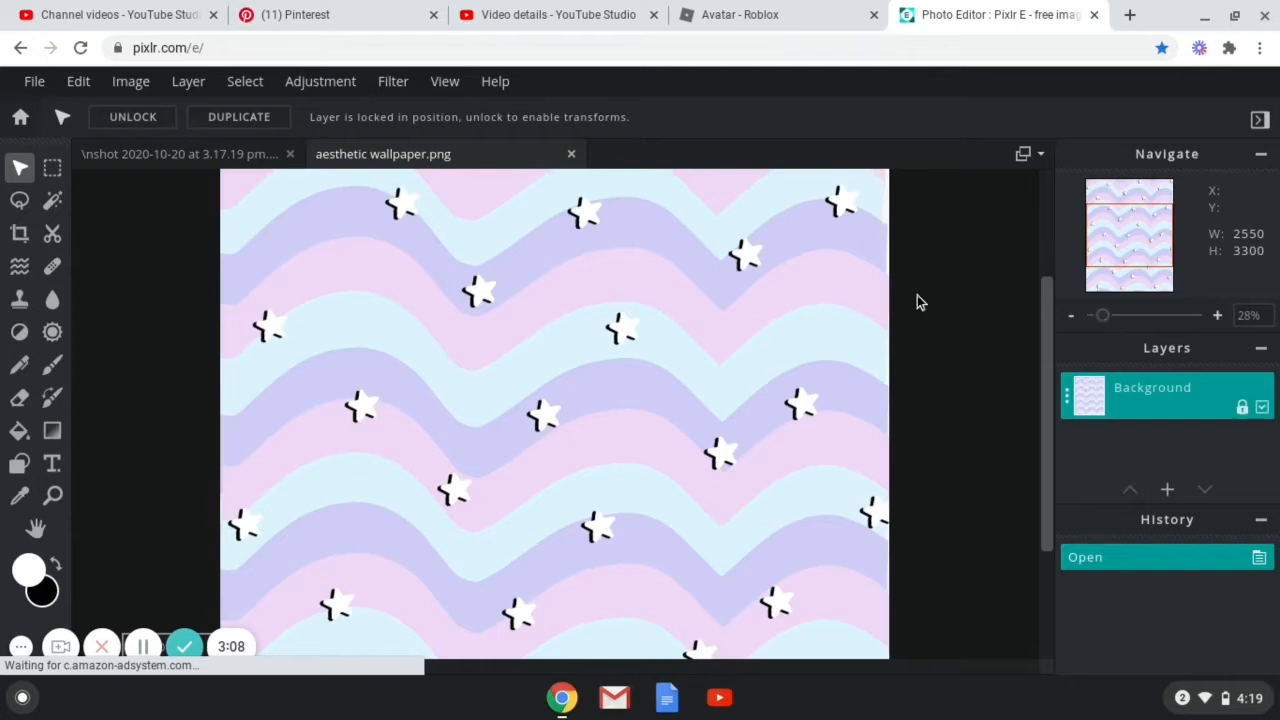
left_click(1097, 318)
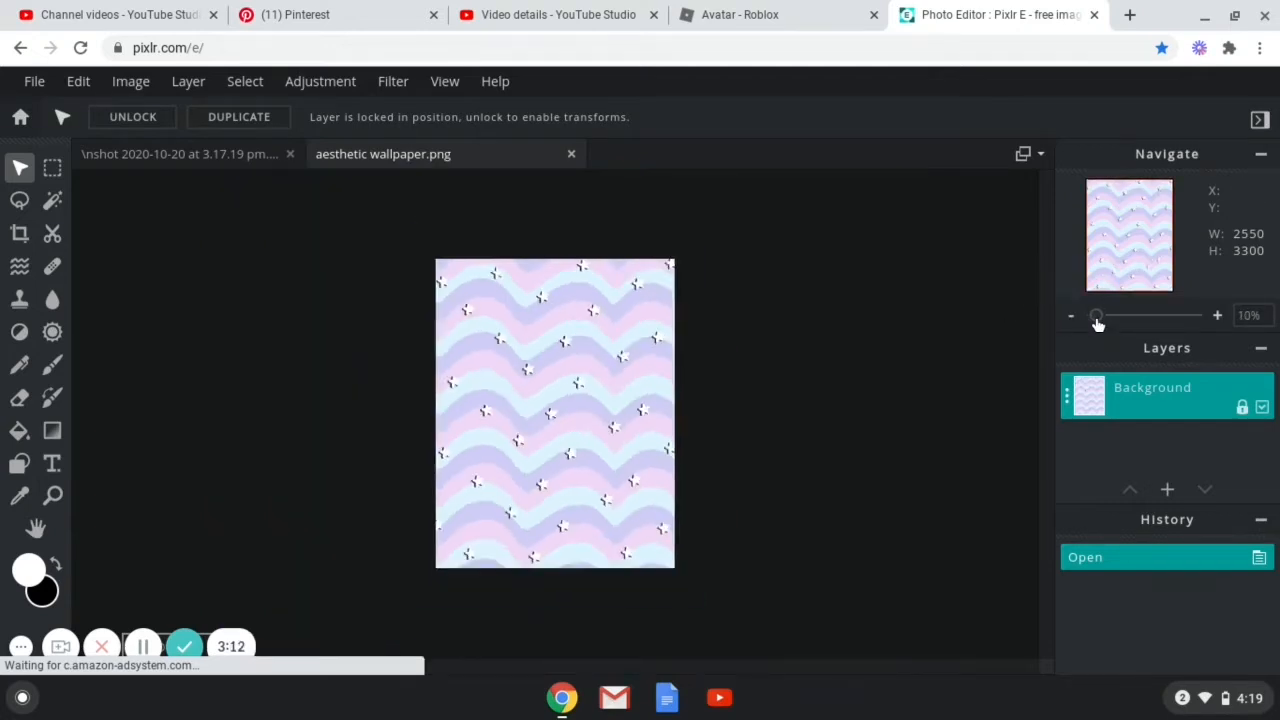
left_click(1098, 322)
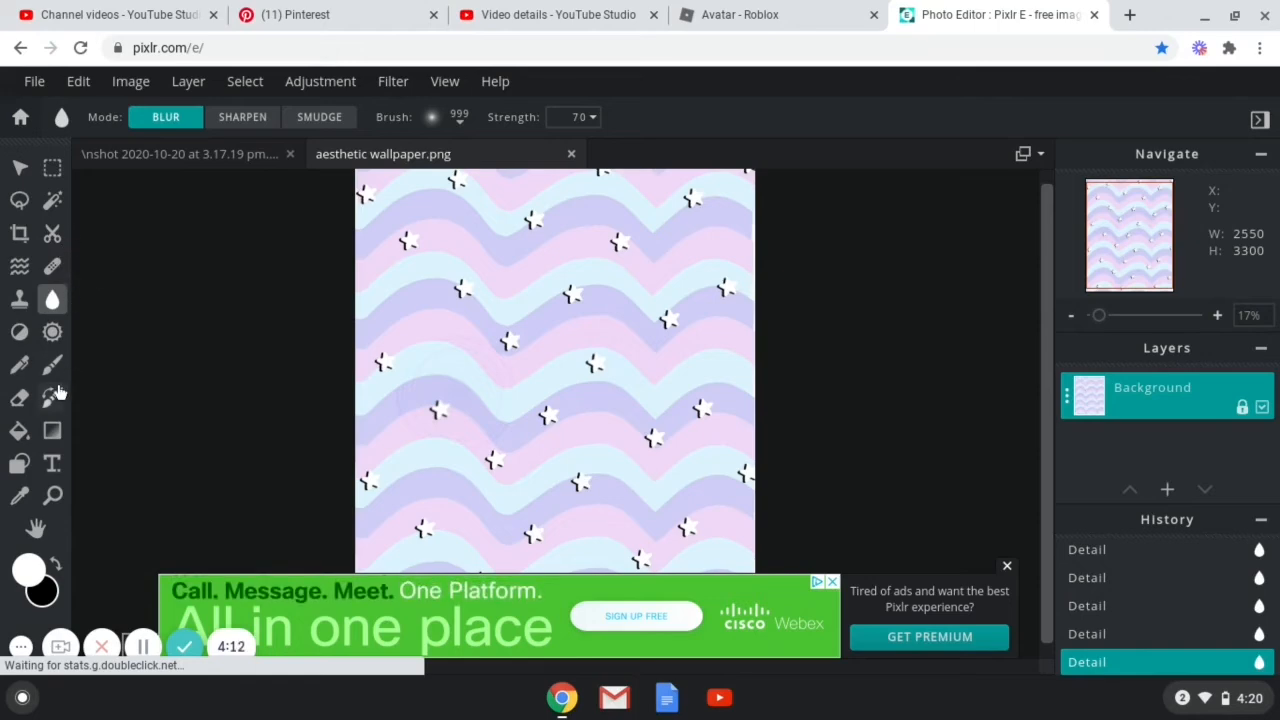
left_click(48, 461)
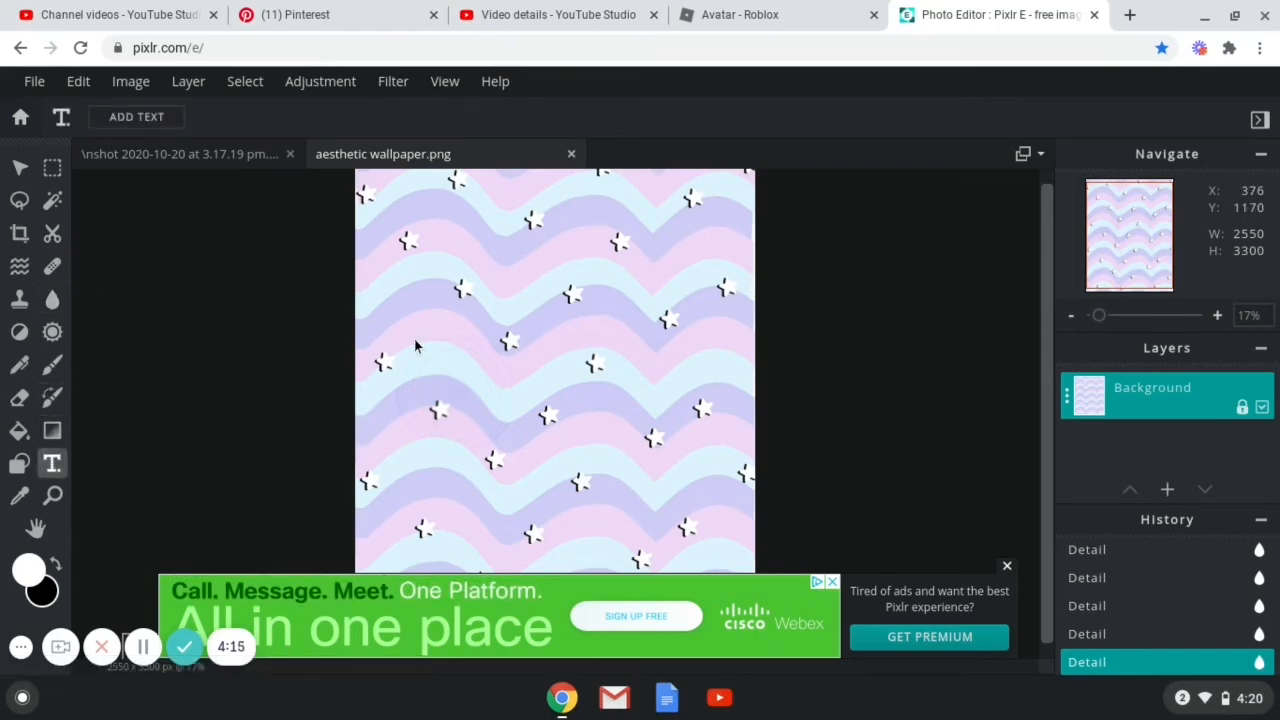
left_click(527, 399)
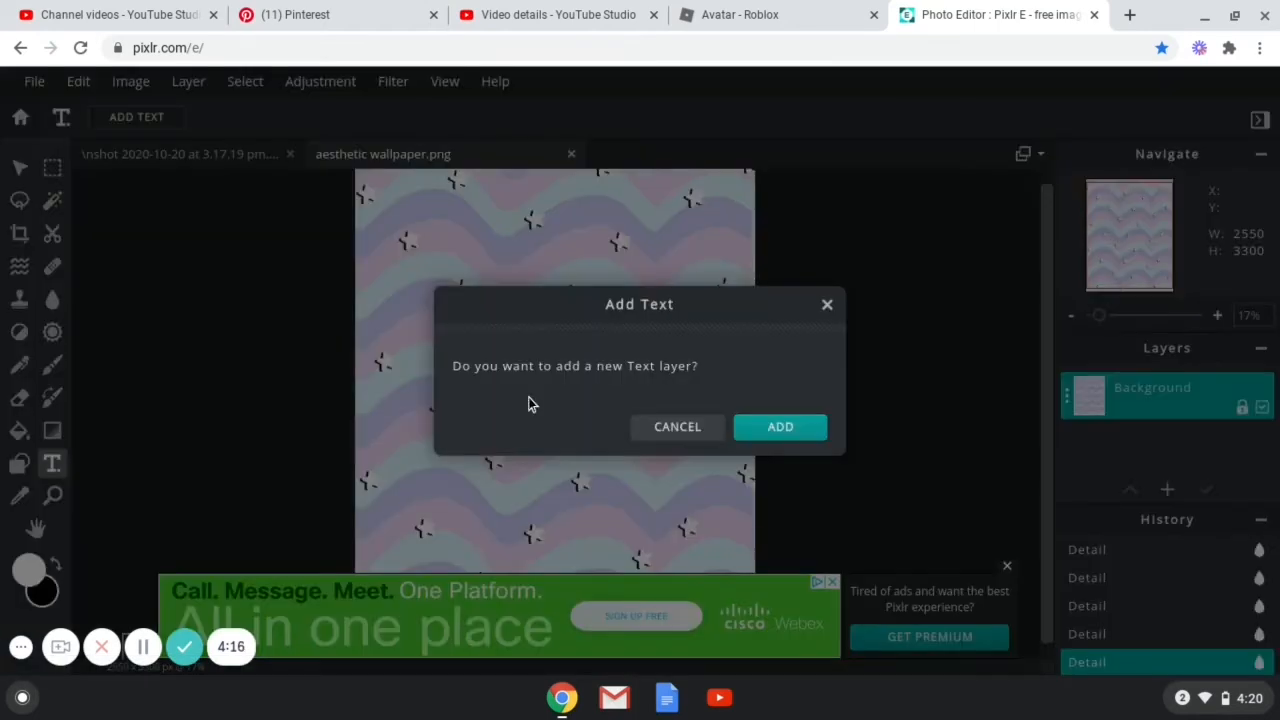
left_click(810, 436)
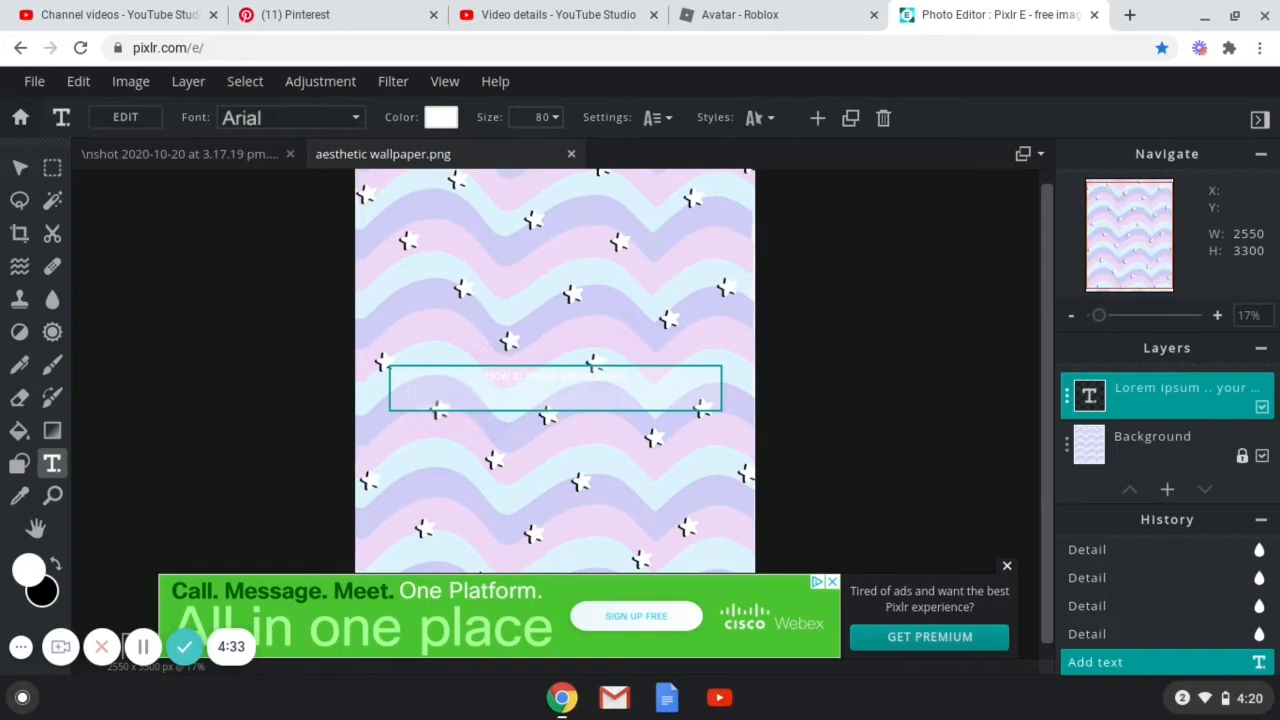
type("on a Ch")
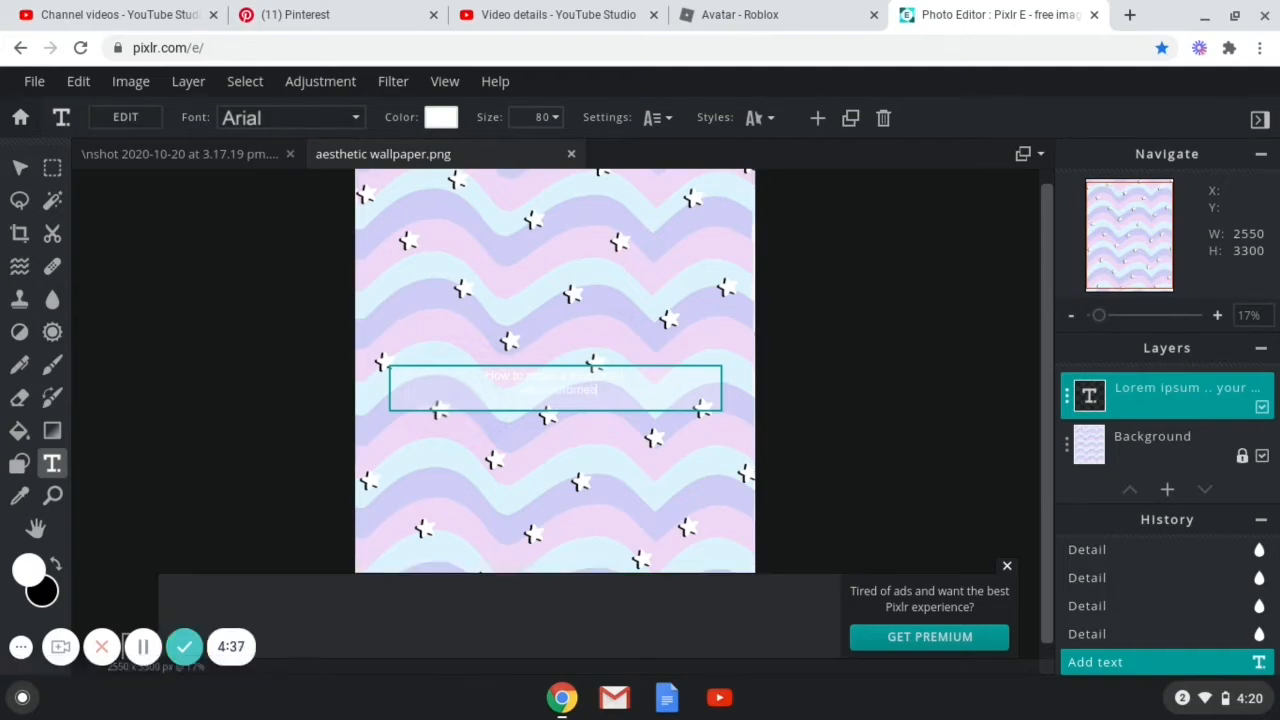
type("romebok OS")
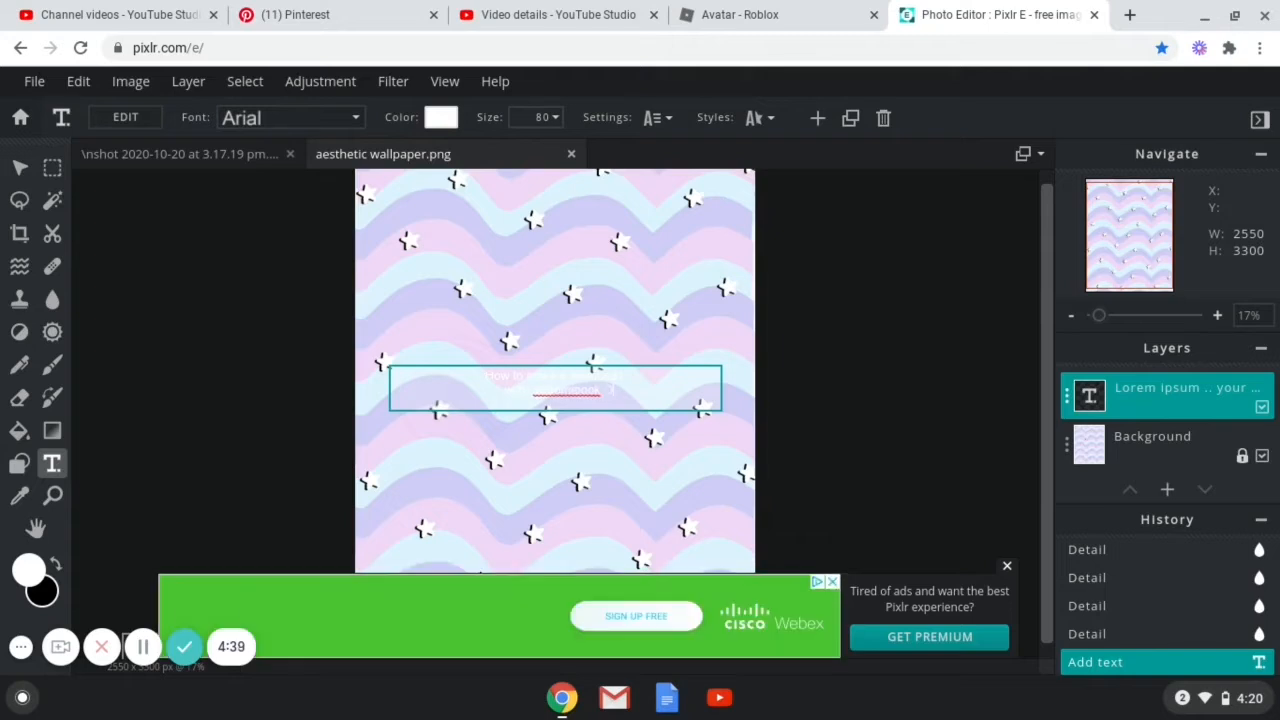
Set the text size to 500 and drag the text block up toward the top of the wallpaper.
left_click(536, 126)
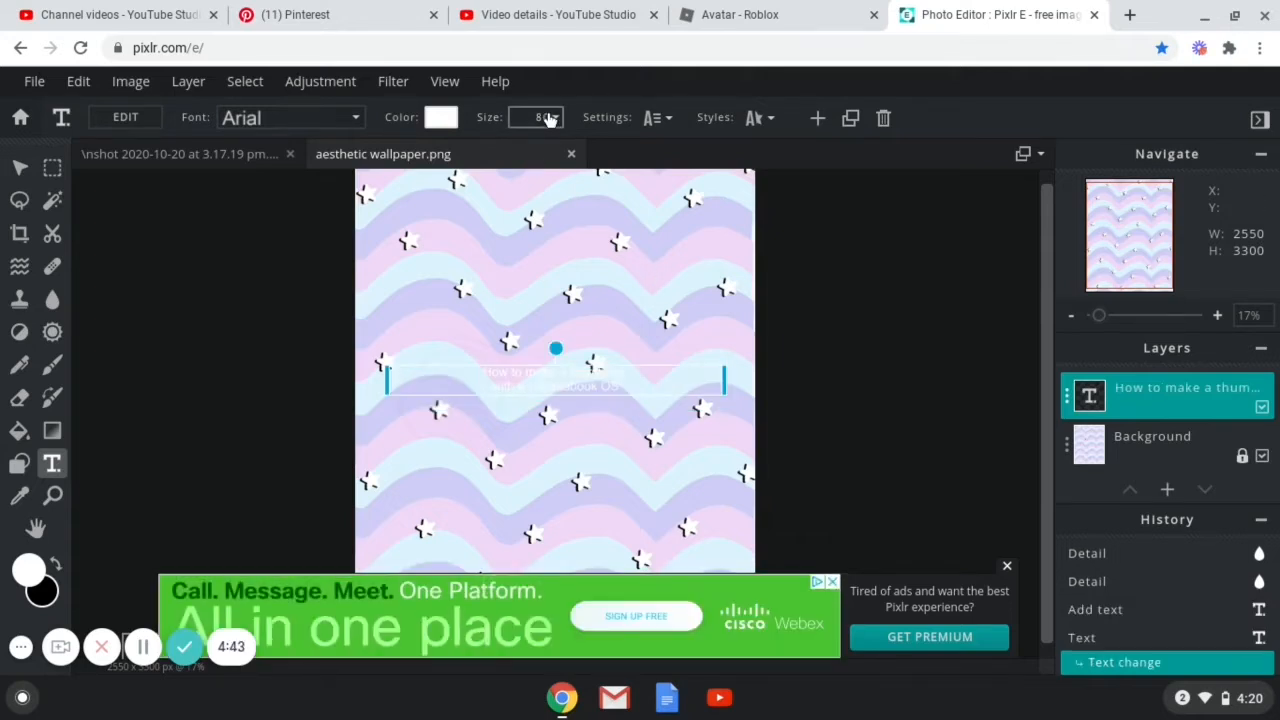
left_click(548, 120)
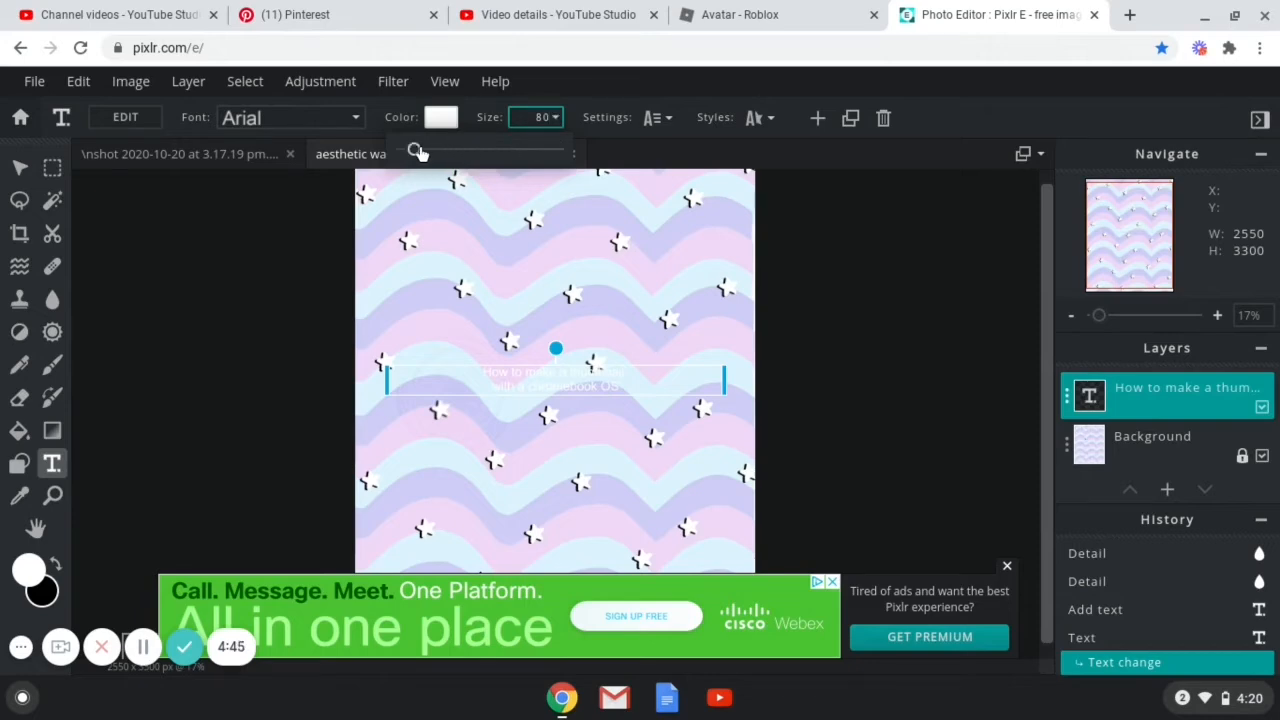
left_click_drag(418, 150, 481, 160)
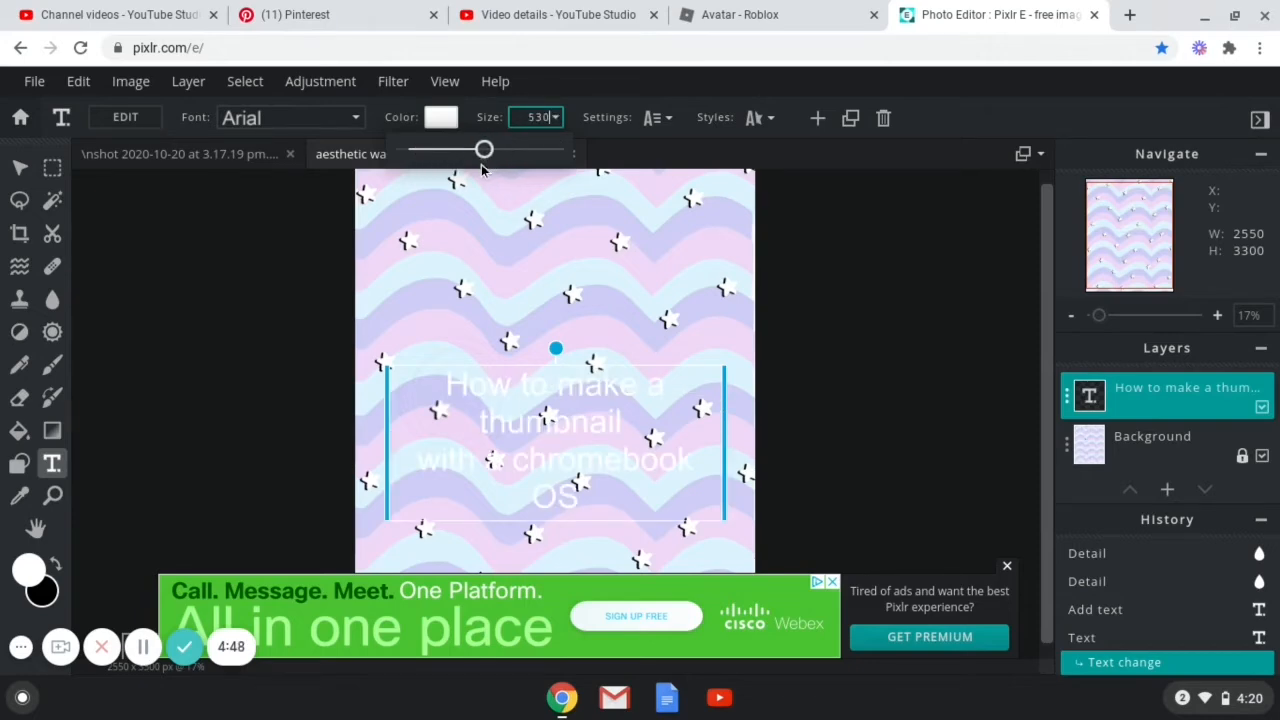
left_click(558, 458)
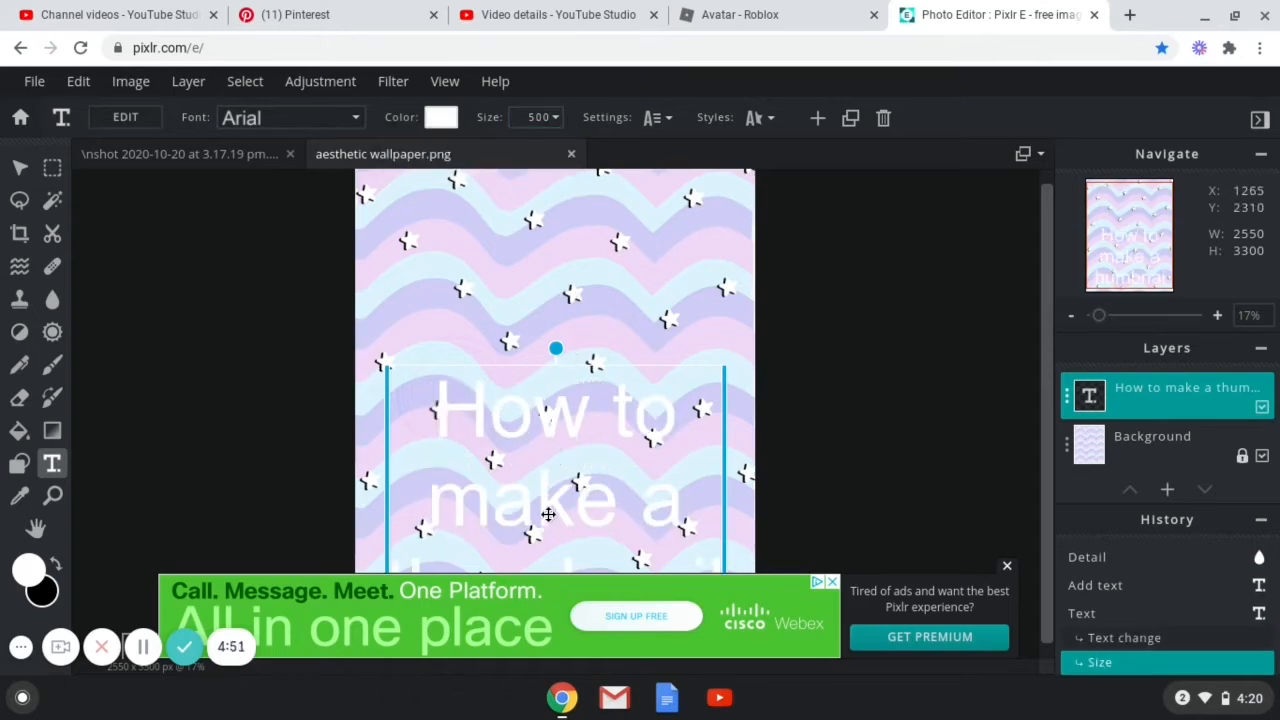
left_click_drag(548, 514, 524, 346)
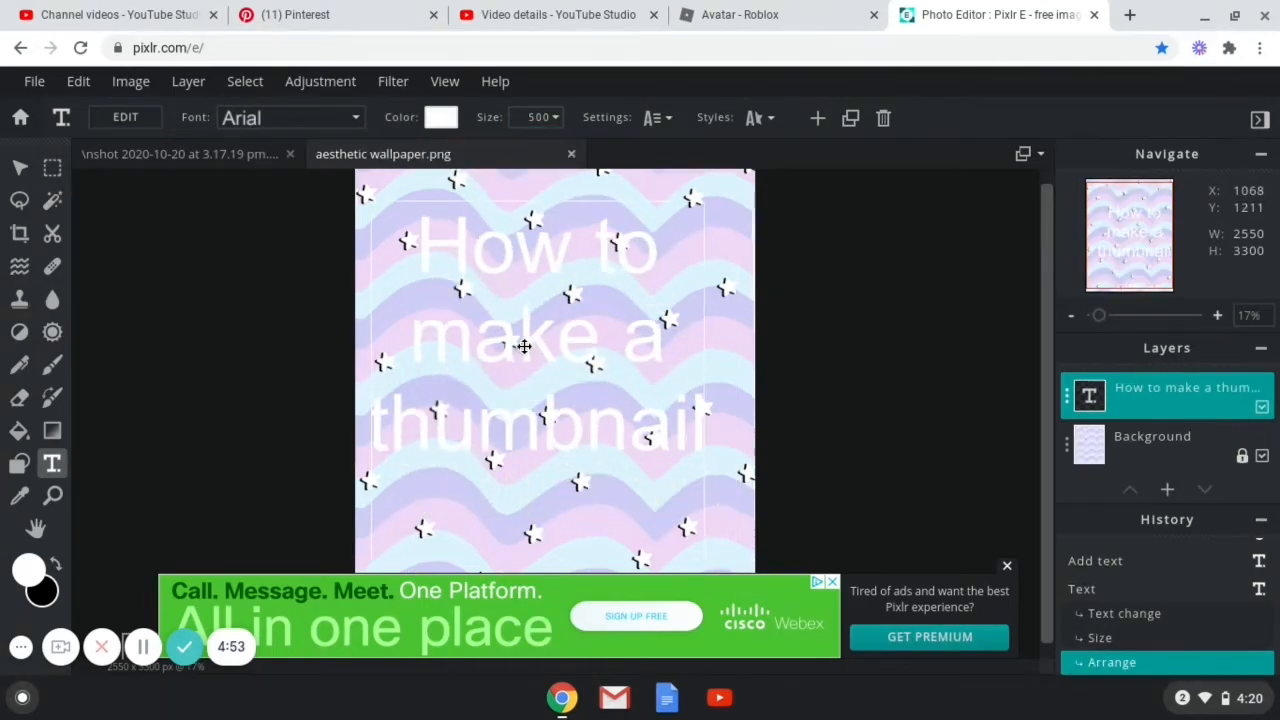
Reduce the text size to 228 and center the text block near the top of the wallpaper.
left_click(532, 118)
left_click_drag(480, 147, 438, 153)
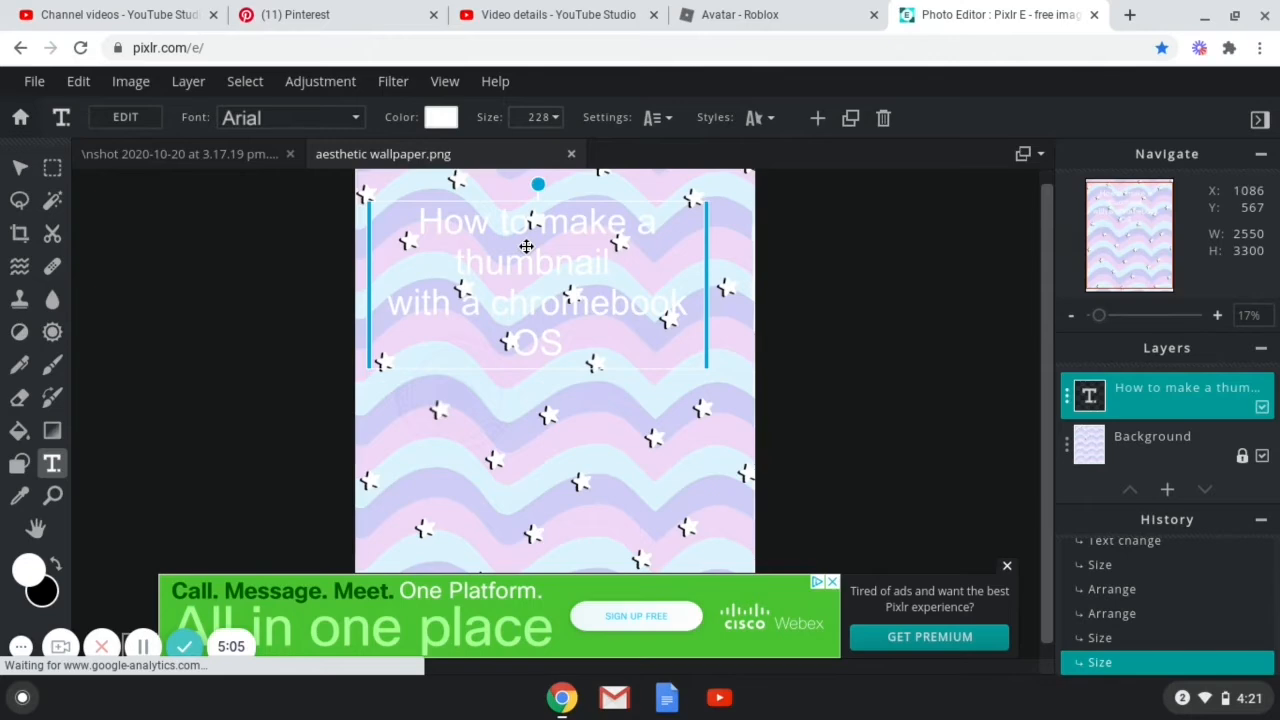
left_click_drag(526, 246, 523, 263)
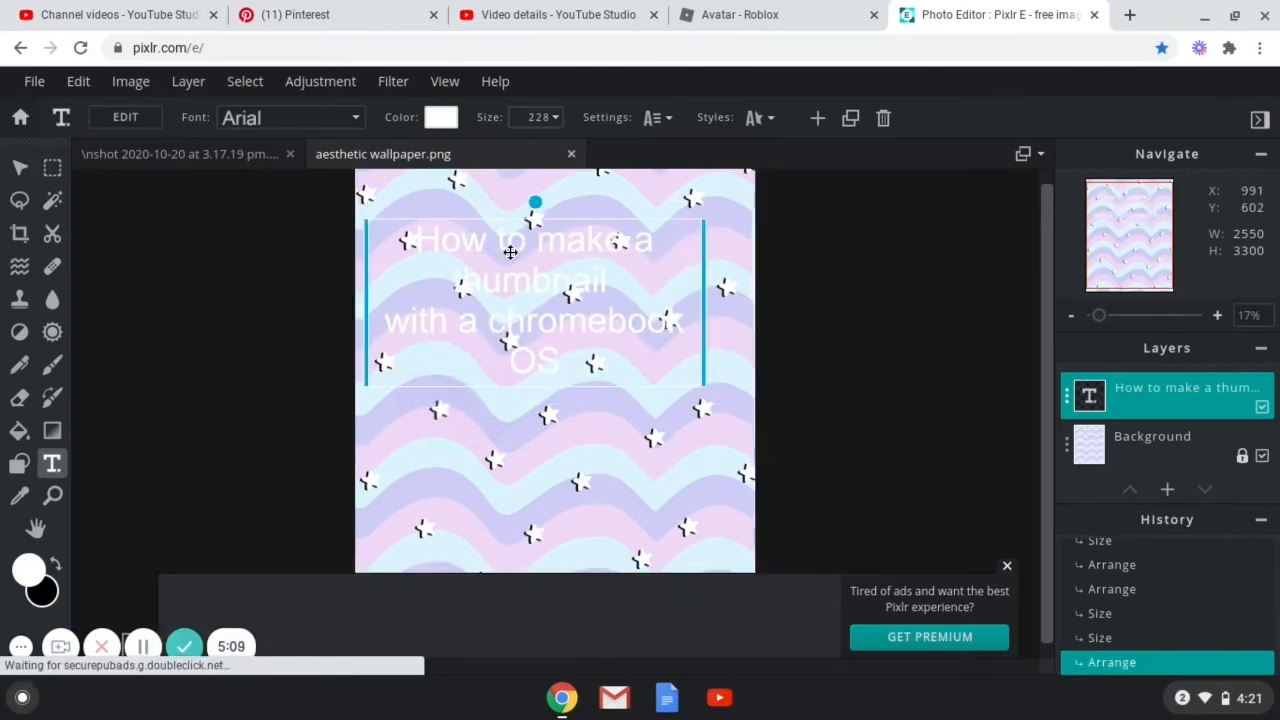
left_click_drag(510, 254, 524, 258)
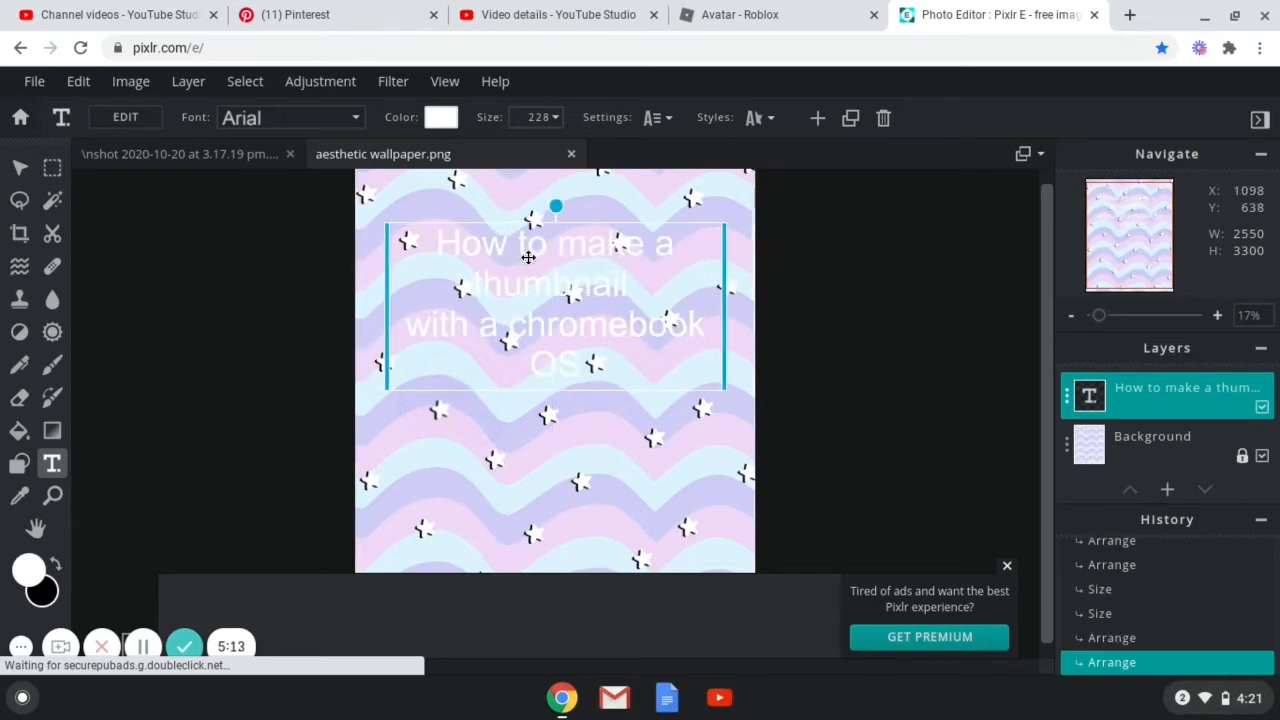
Turn on the Shadow and Outline styles for the text.
left_click(754, 119)
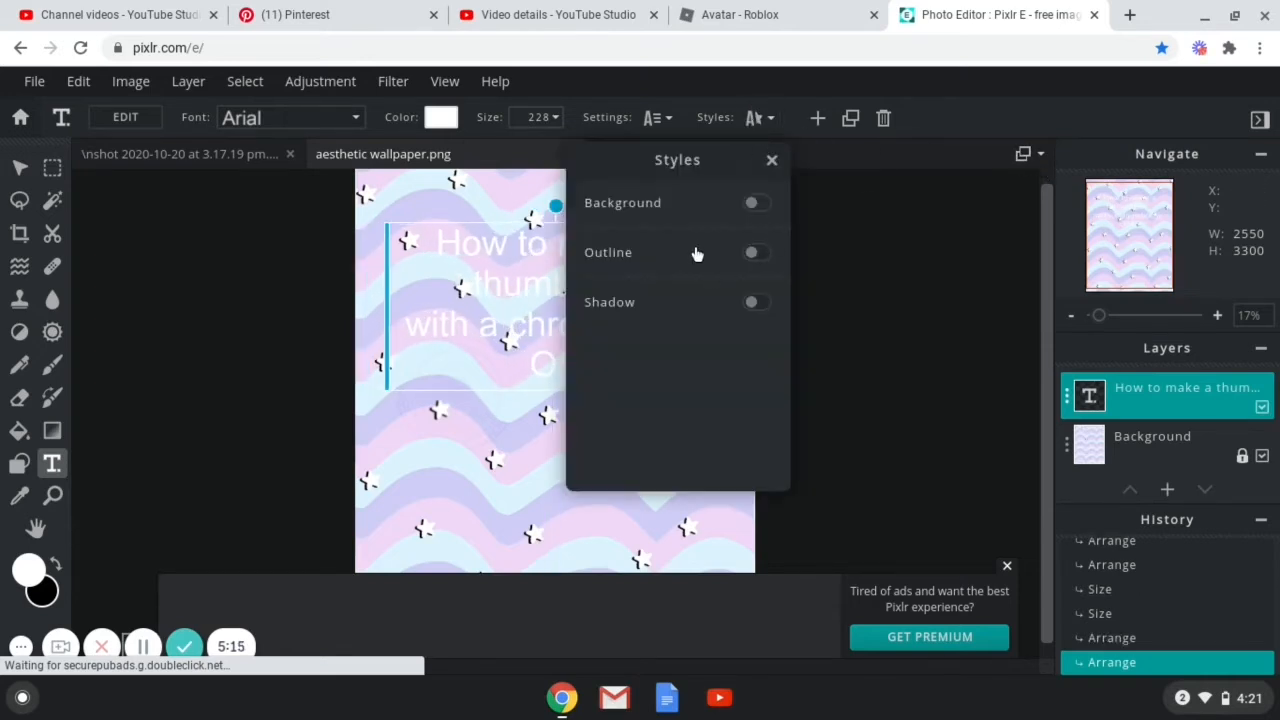
left_click(757, 303)
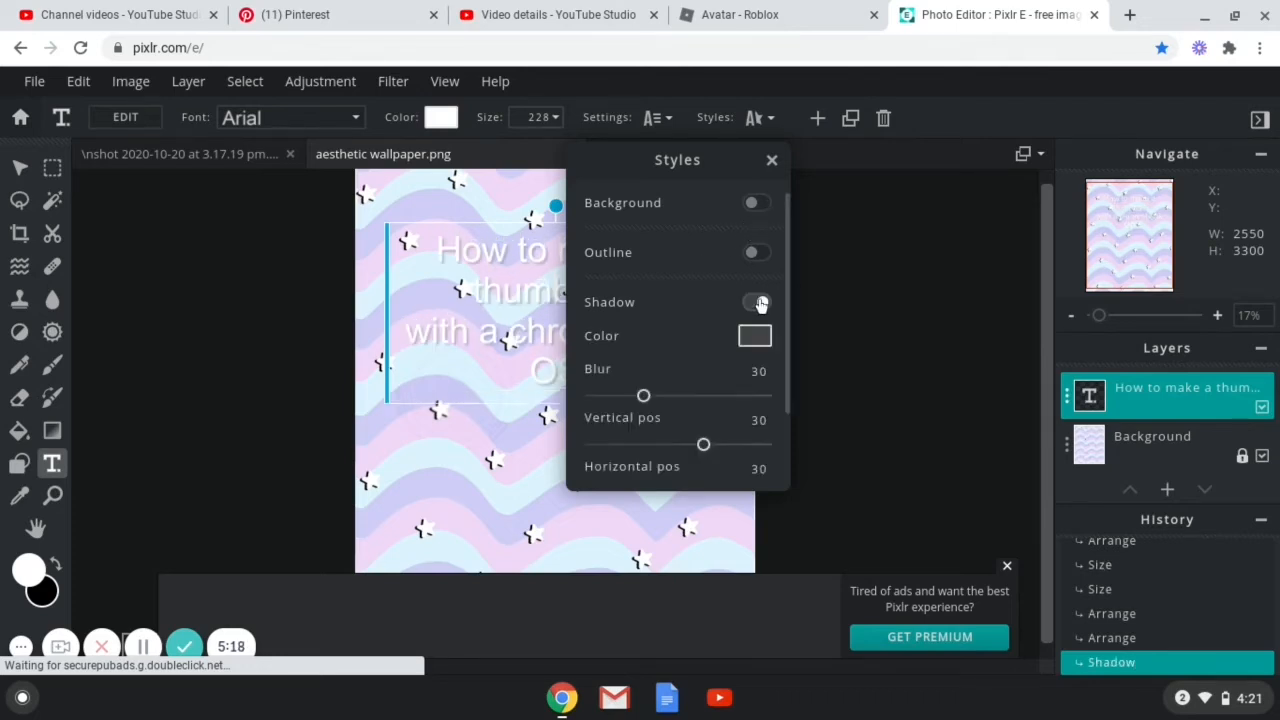
left_click(758, 253)
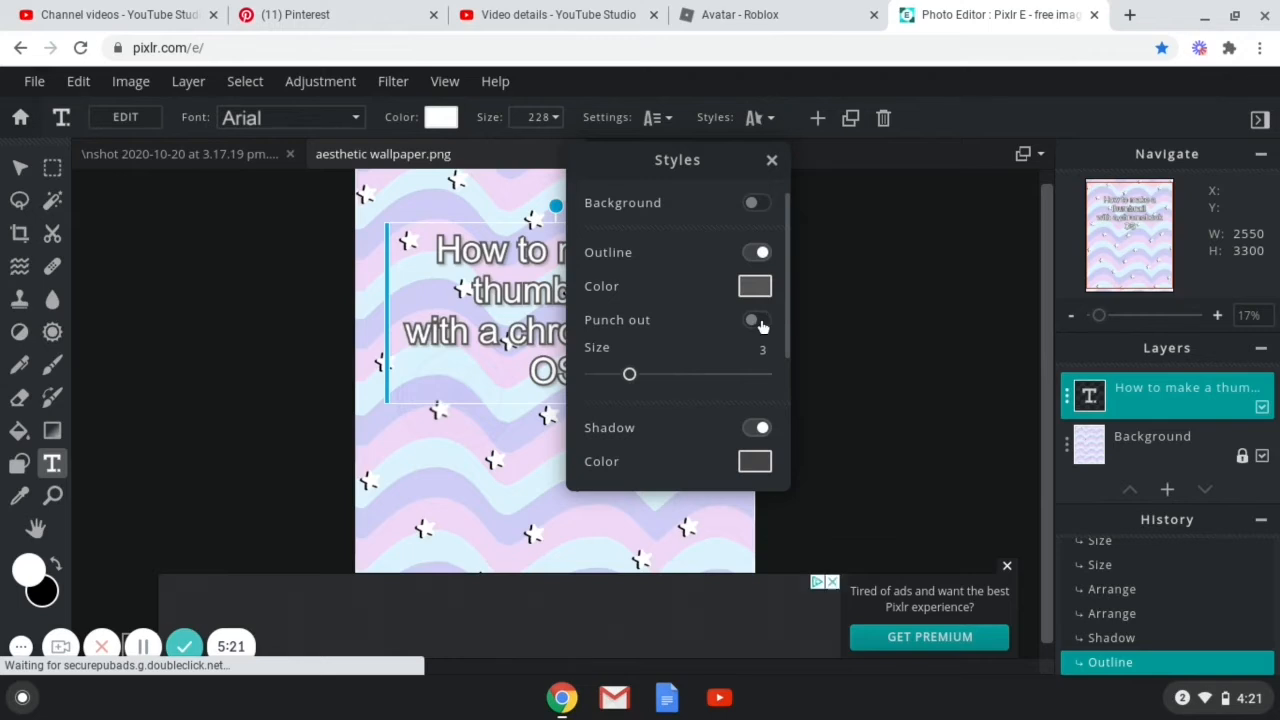
Set the text shadow color to light lavender #ECB3FB.
left_click(755, 462)
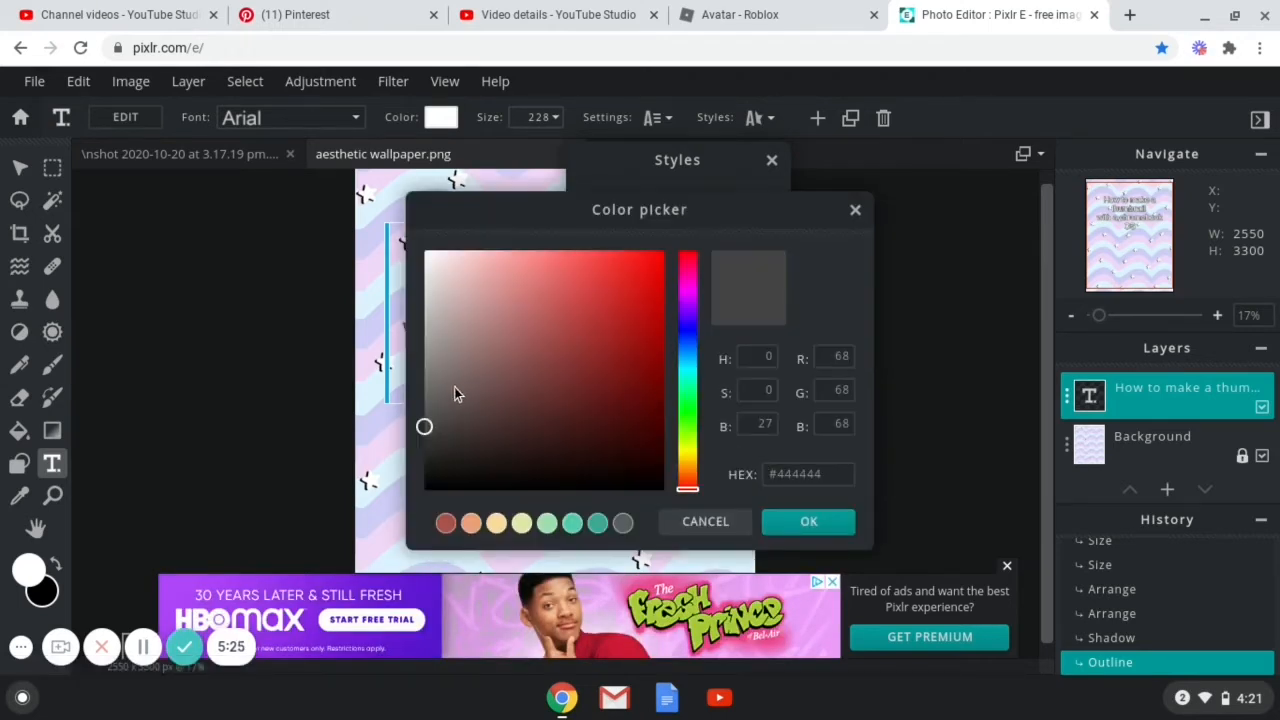
left_click(445, 289)
left_click(565, 280)
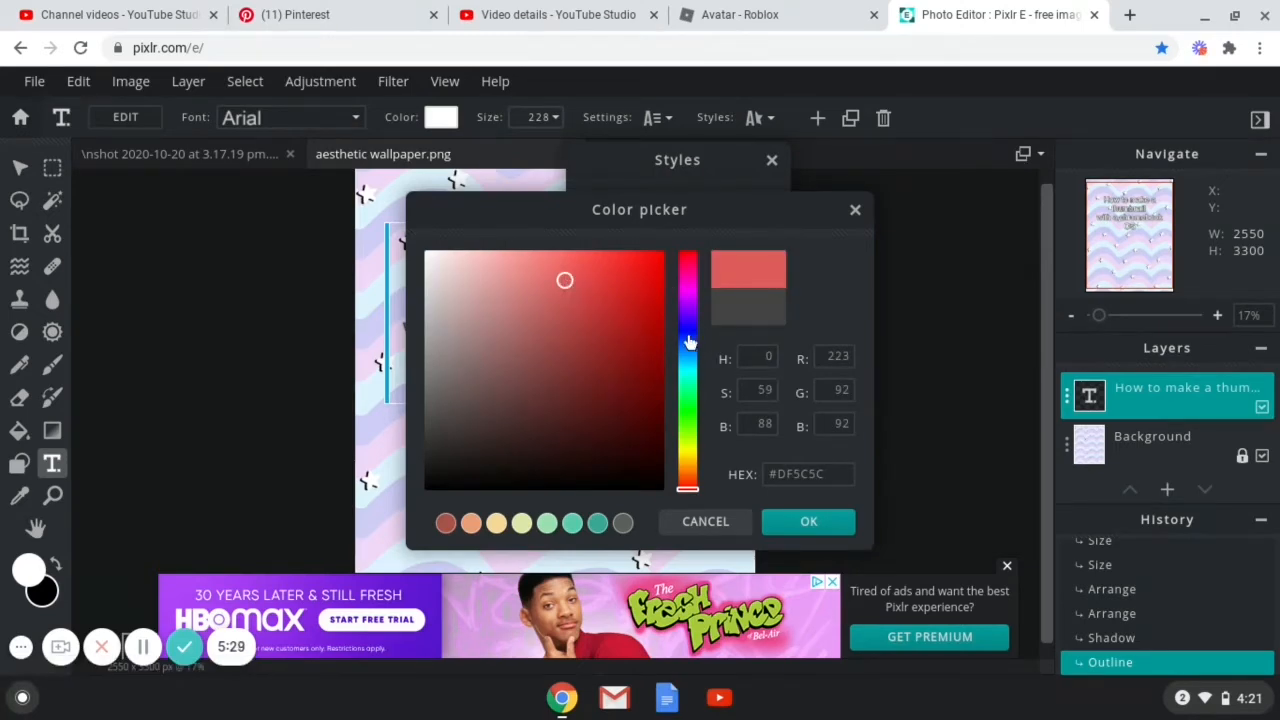
left_click(686, 298)
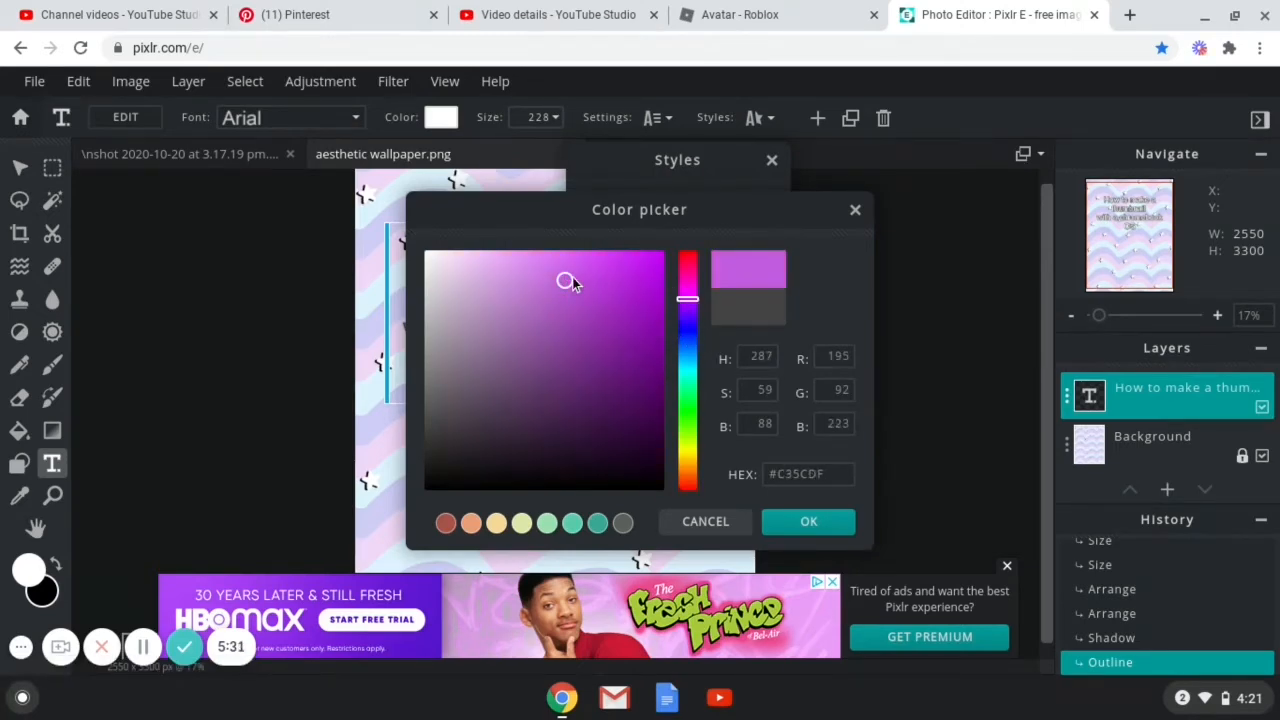
left_click_drag(567, 277, 493, 254)
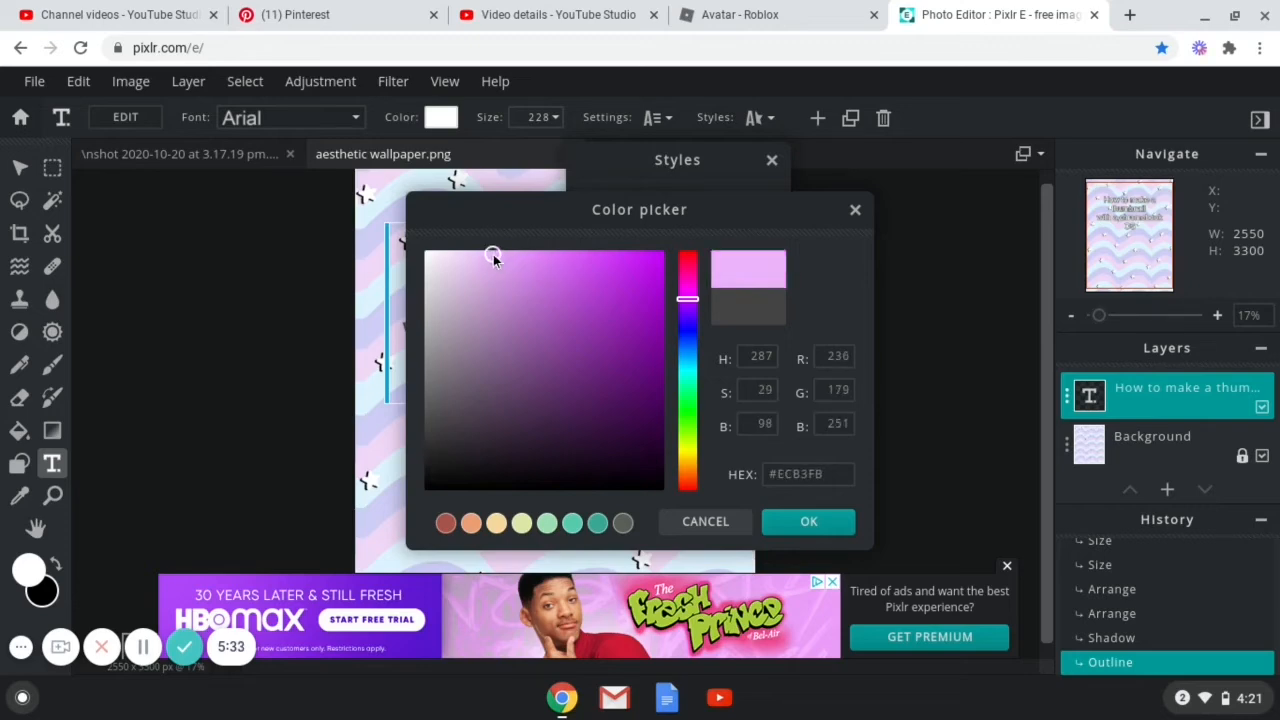
left_click(811, 523)
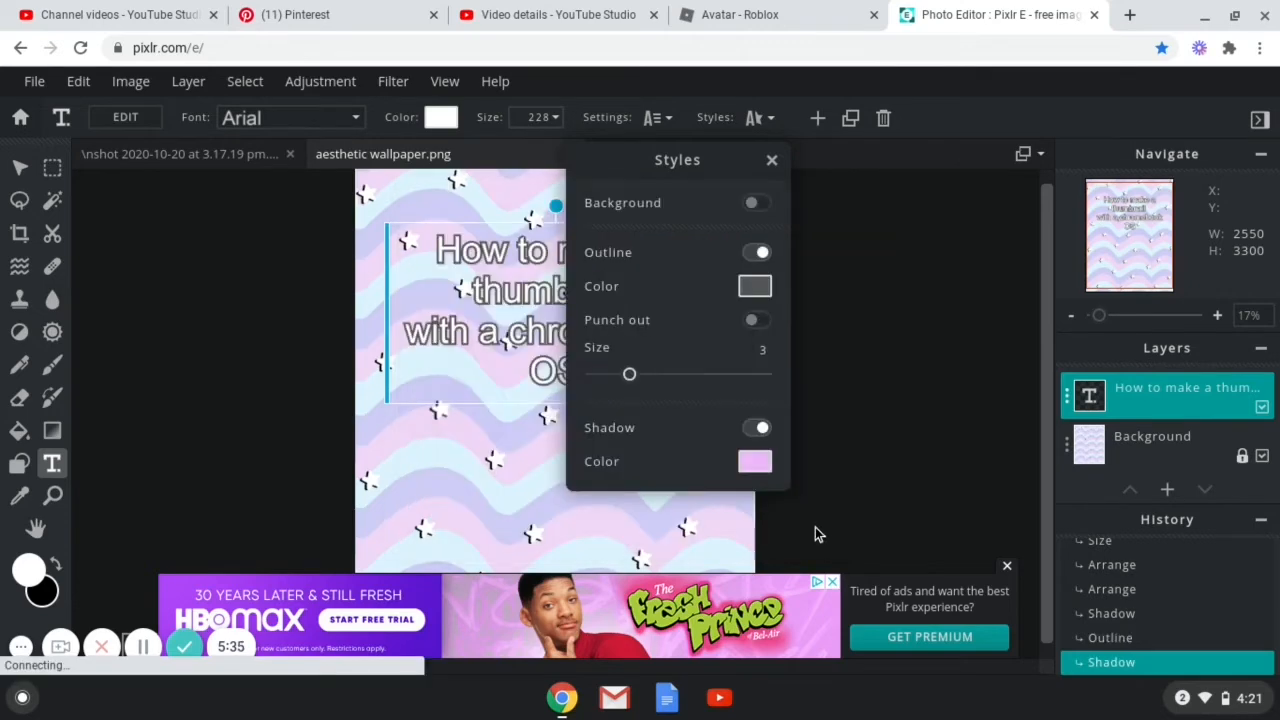
Set the text outline color to light pink #FFBAF4 and close the styles panel.
left_click(752, 286)
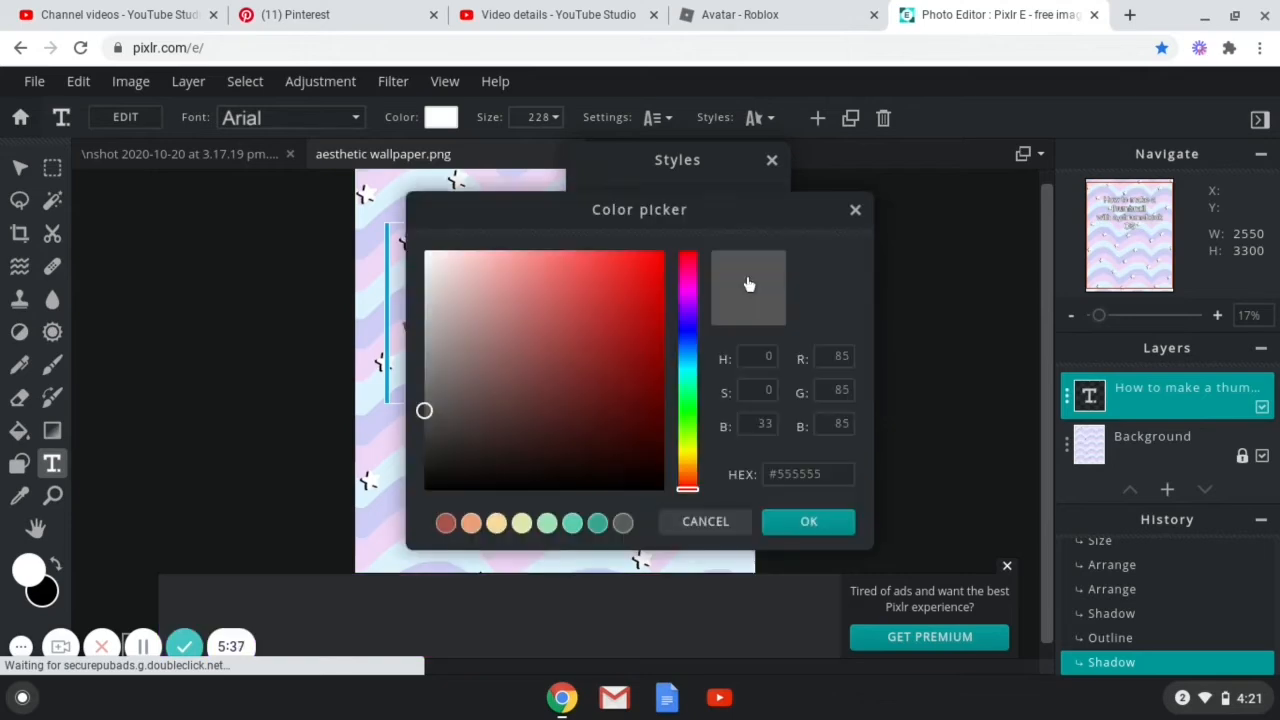
left_click(686, 287)
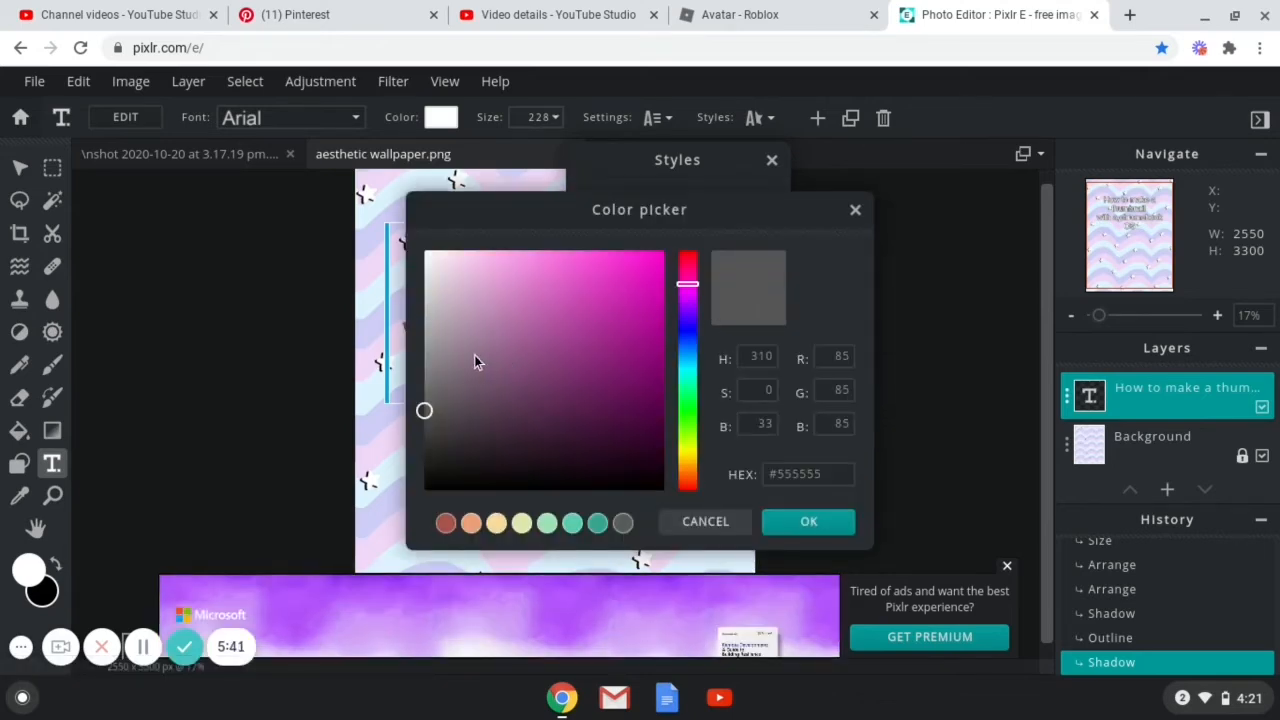
left_click_drag(474, 355, 489, 193)
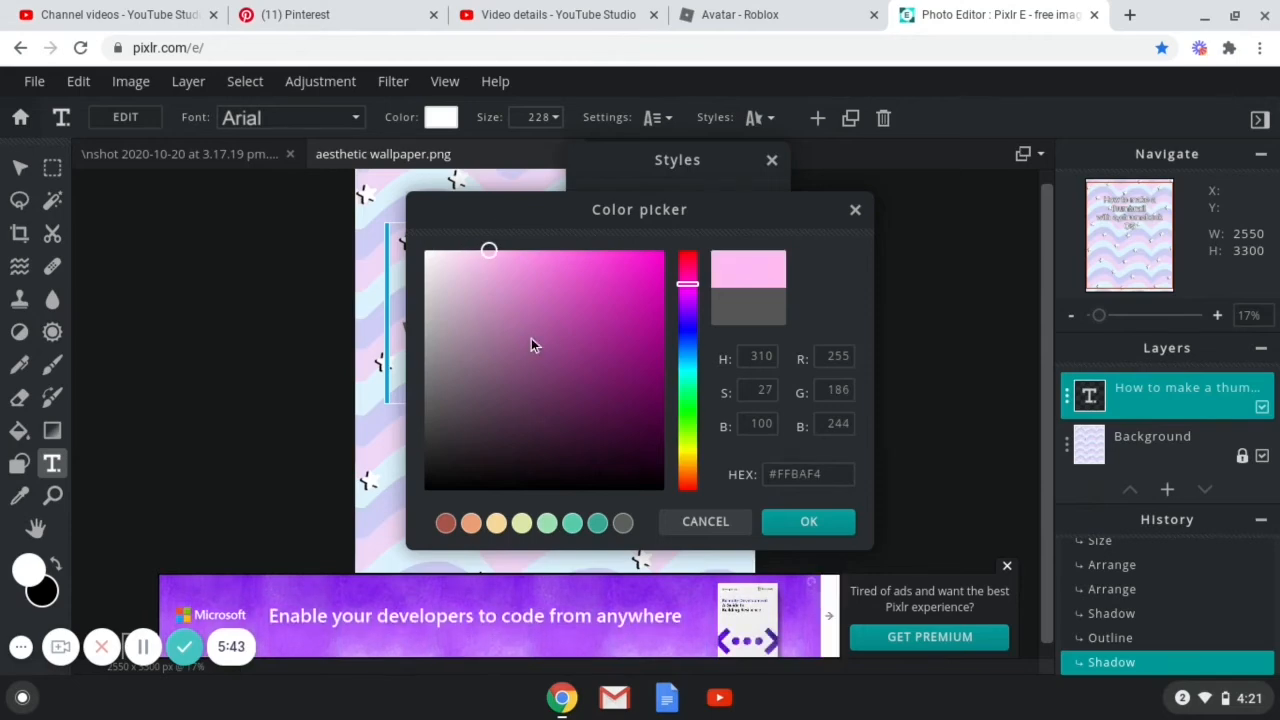
left_click(806, 523)
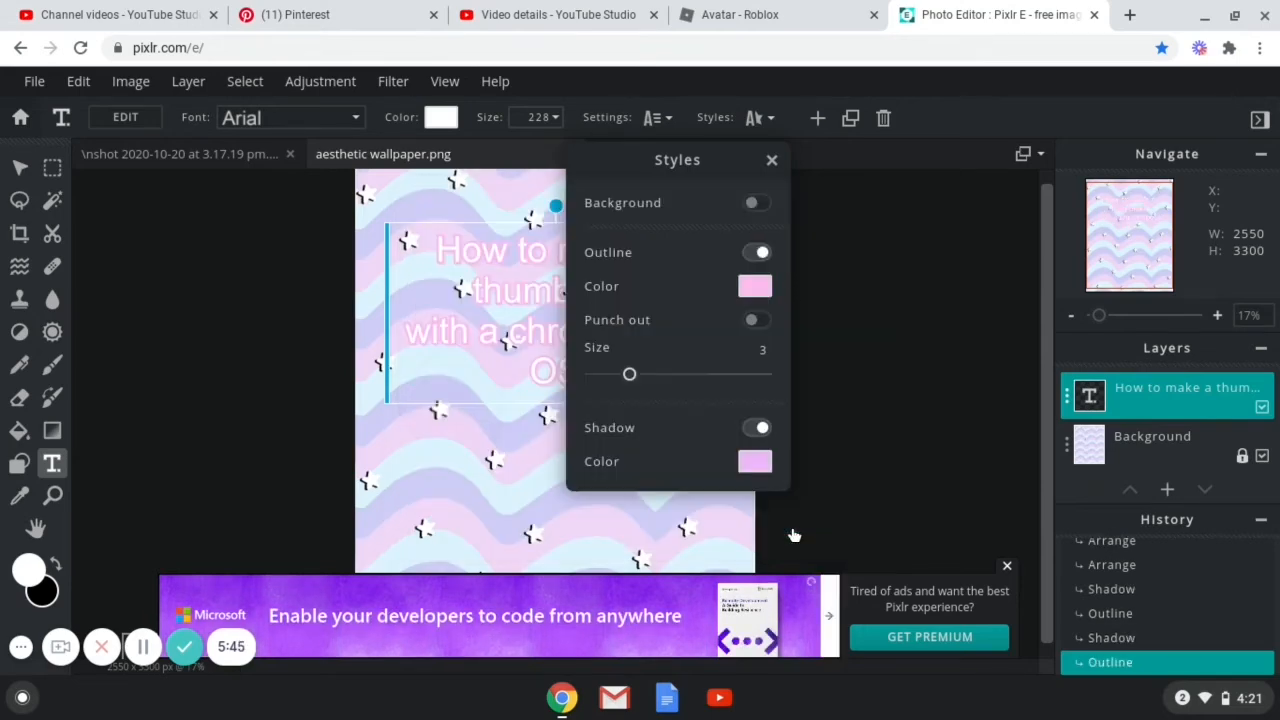
left_click(799, 494)
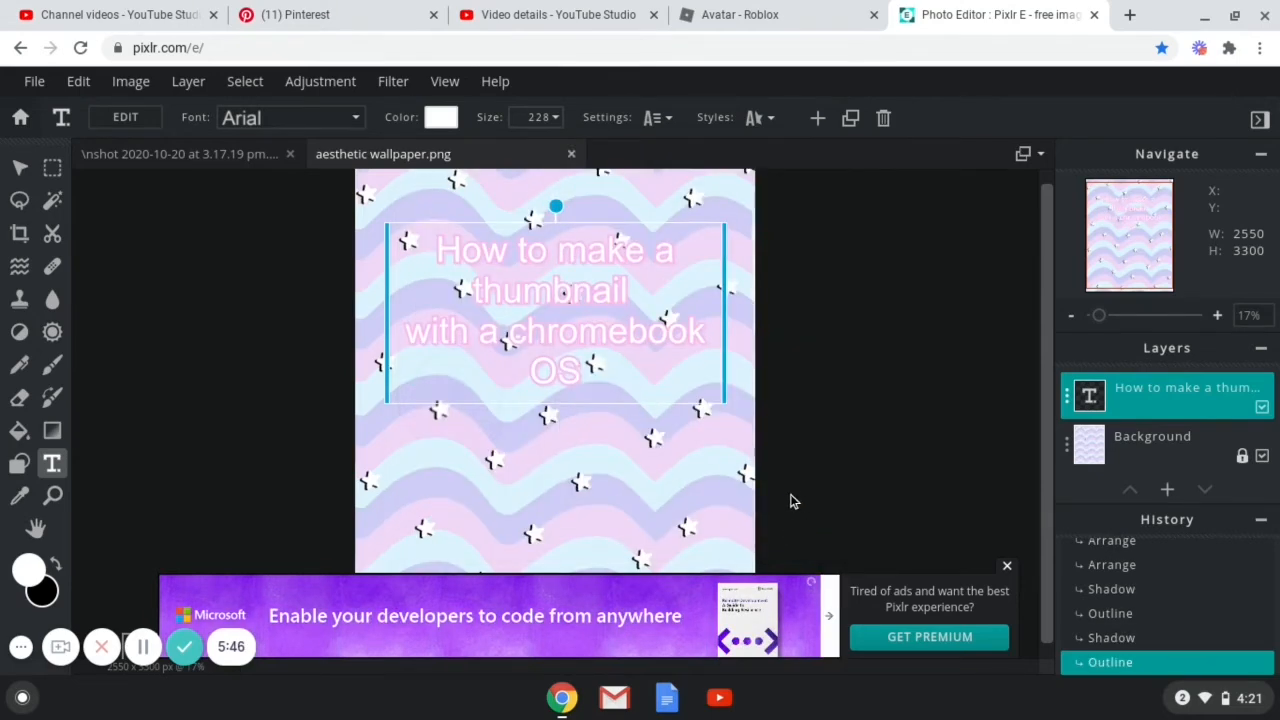
Save the image as a high-quality JPG named "aesthetic wallpaper" and download it.
left_click(943, 393)
scroll(911, 398, "up", 3)
scroll(911, 398, "down", 5)
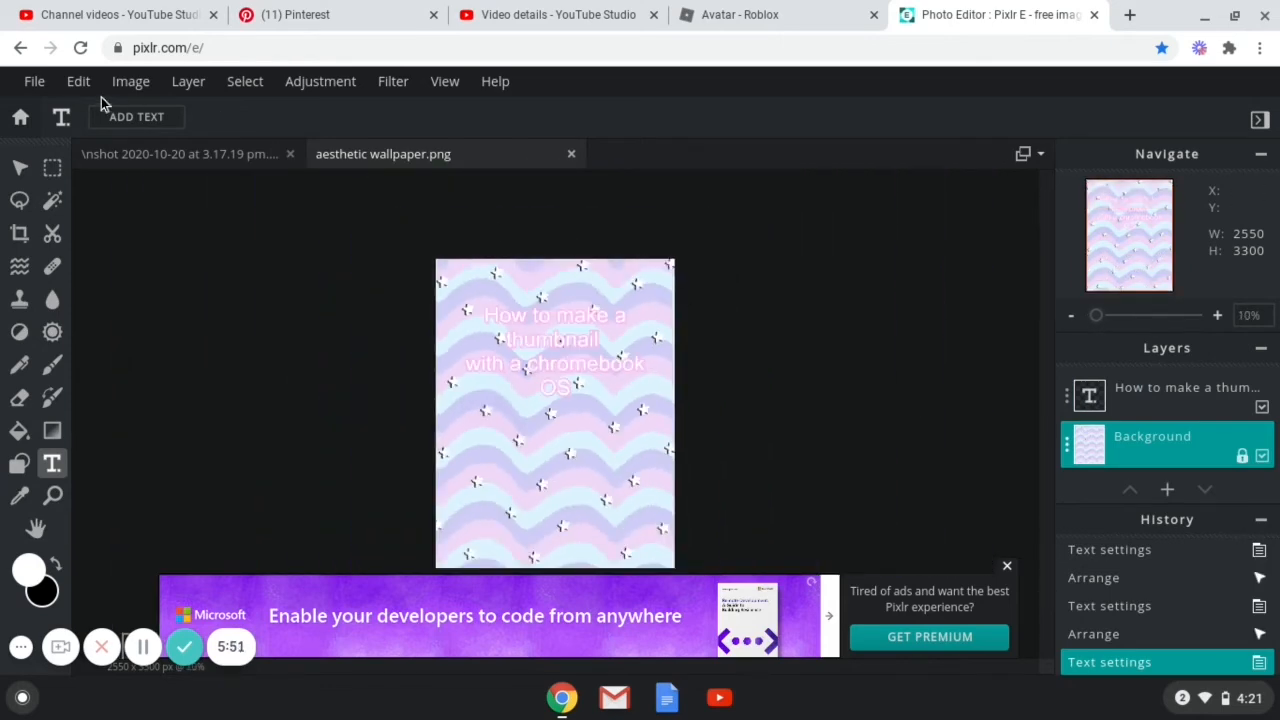
left_click(35, 82)
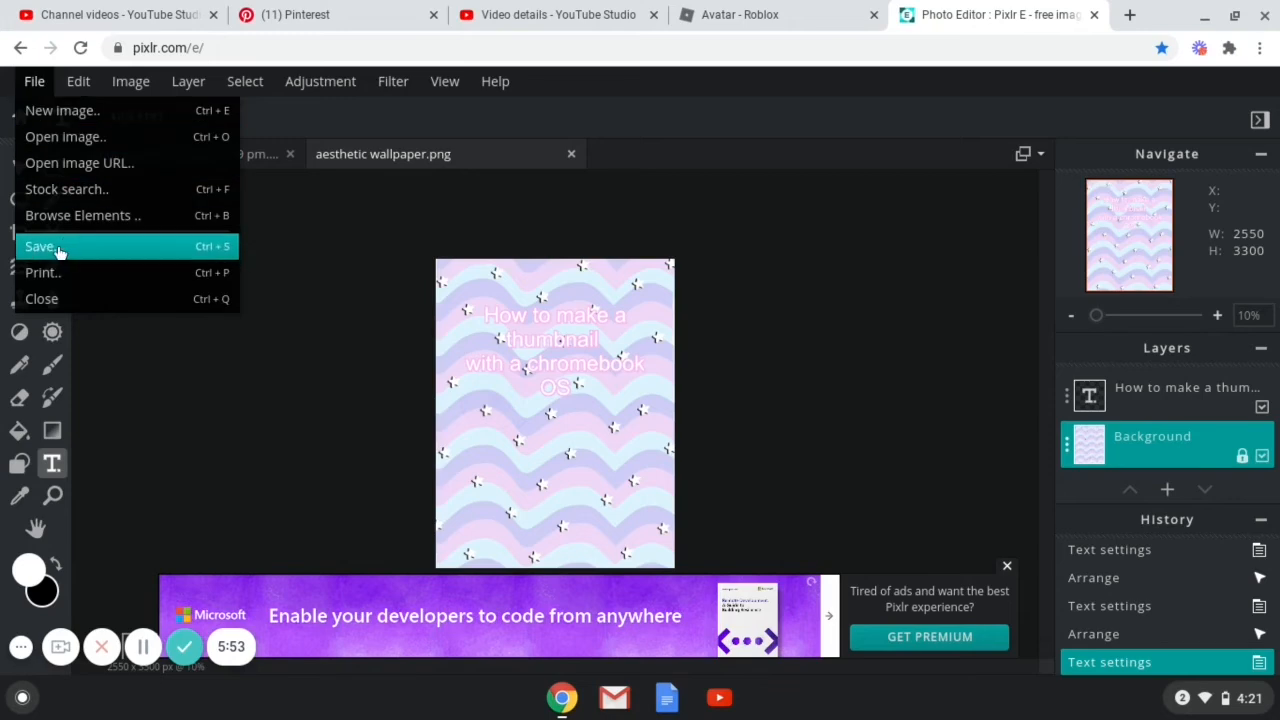
left_click(237, 252)
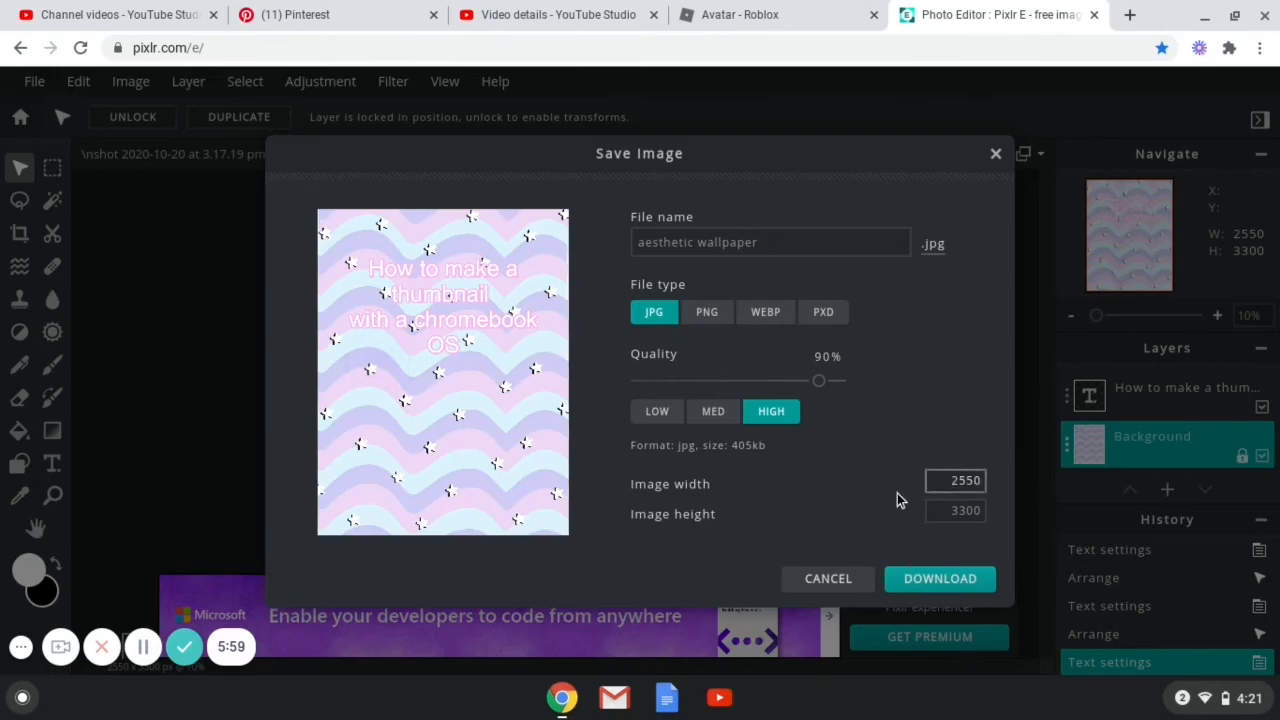
left_click(940, 580)
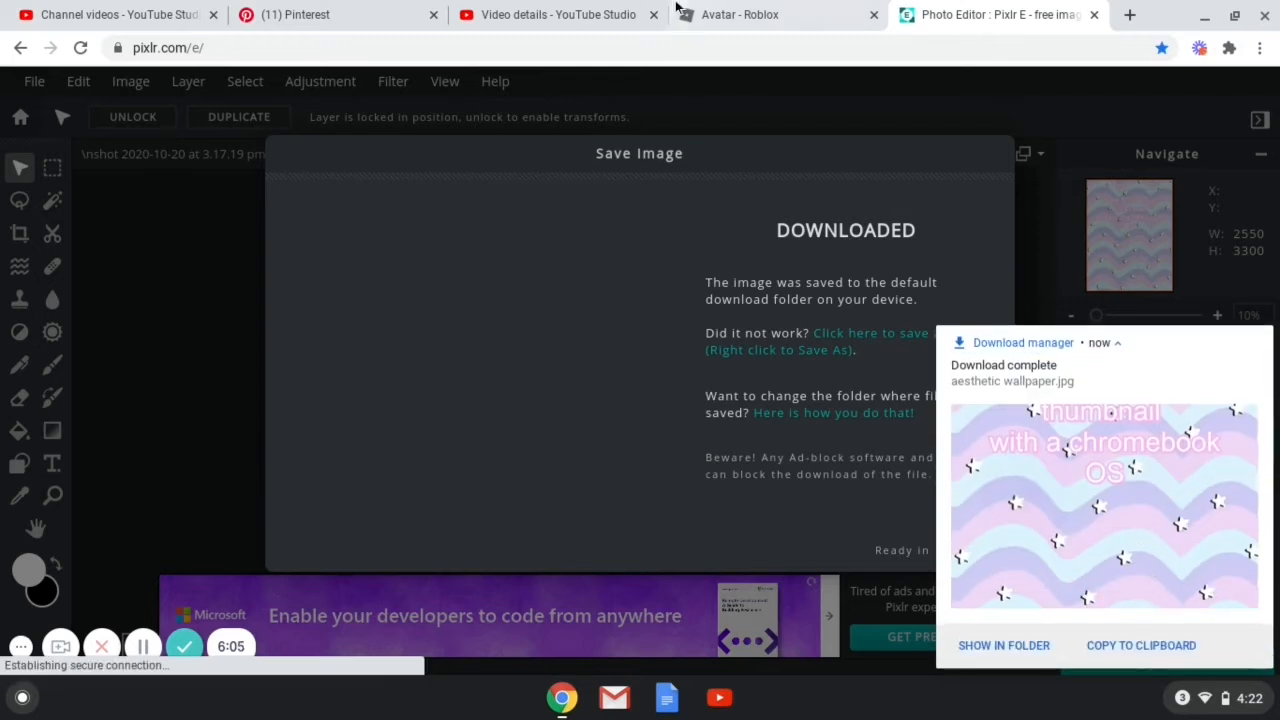
Switch to YouTube Studio, close the upload dialog, and open the existing video's details tab.
left_click(146, 10)
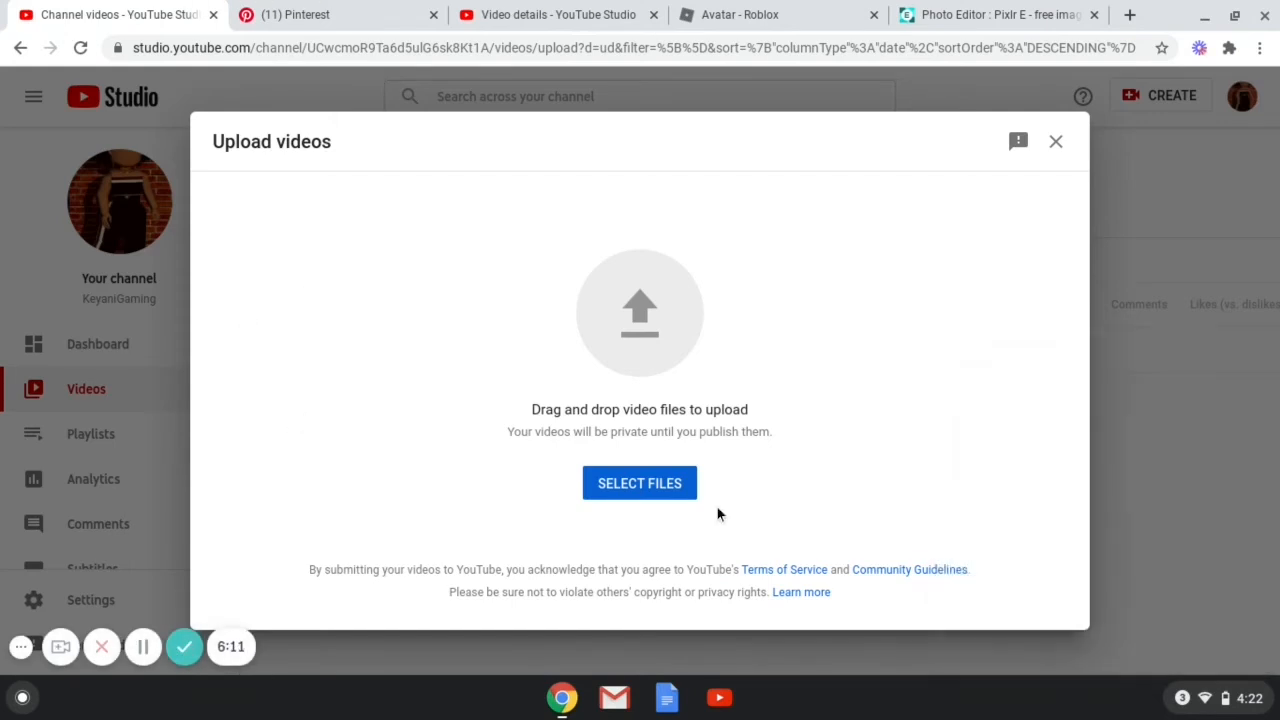
left_click(1057, 150)
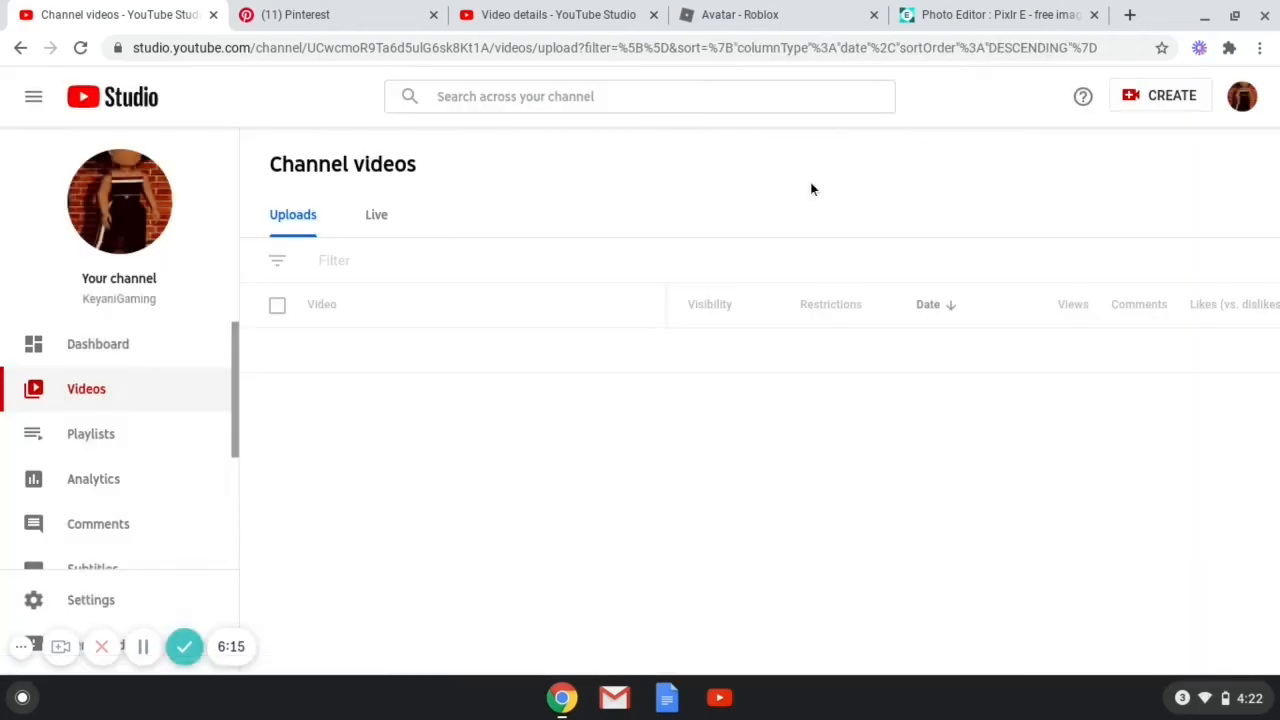
left_click(577, 7)
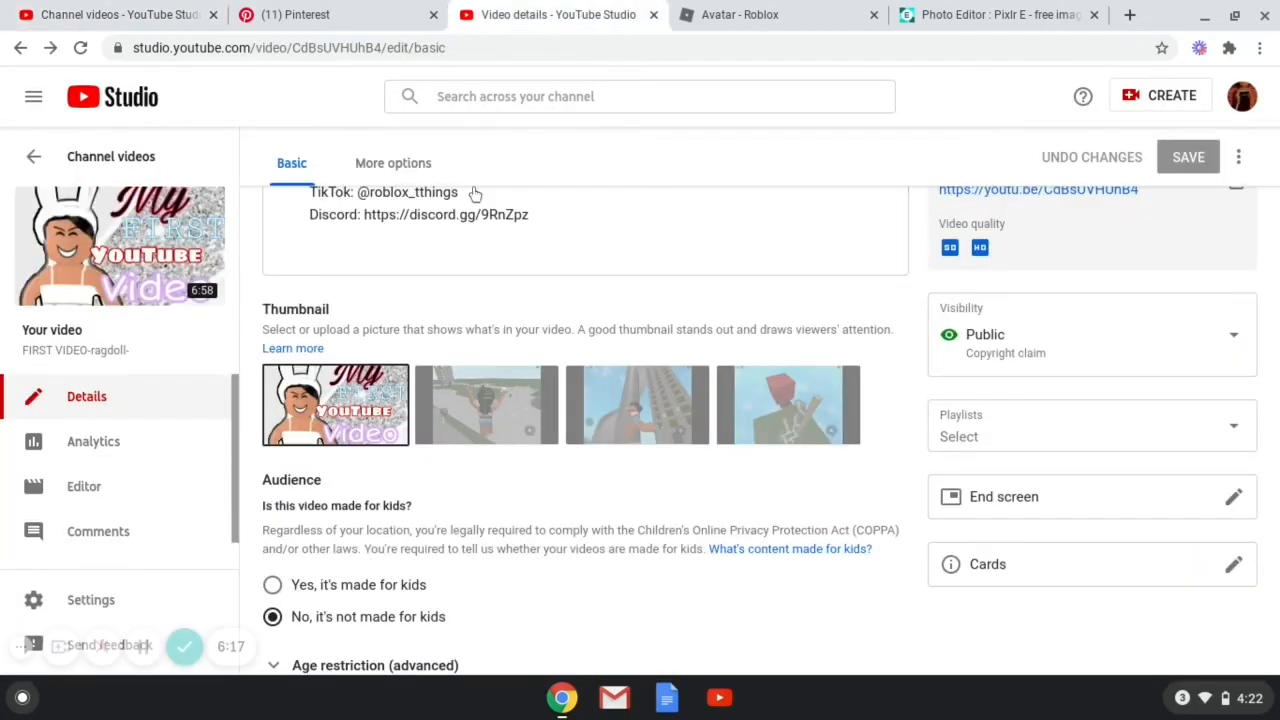
Edit the TikTok handle in the video's description.
scroll(428, 410, "down", 2)
scroll(428, 410, "up", 5)
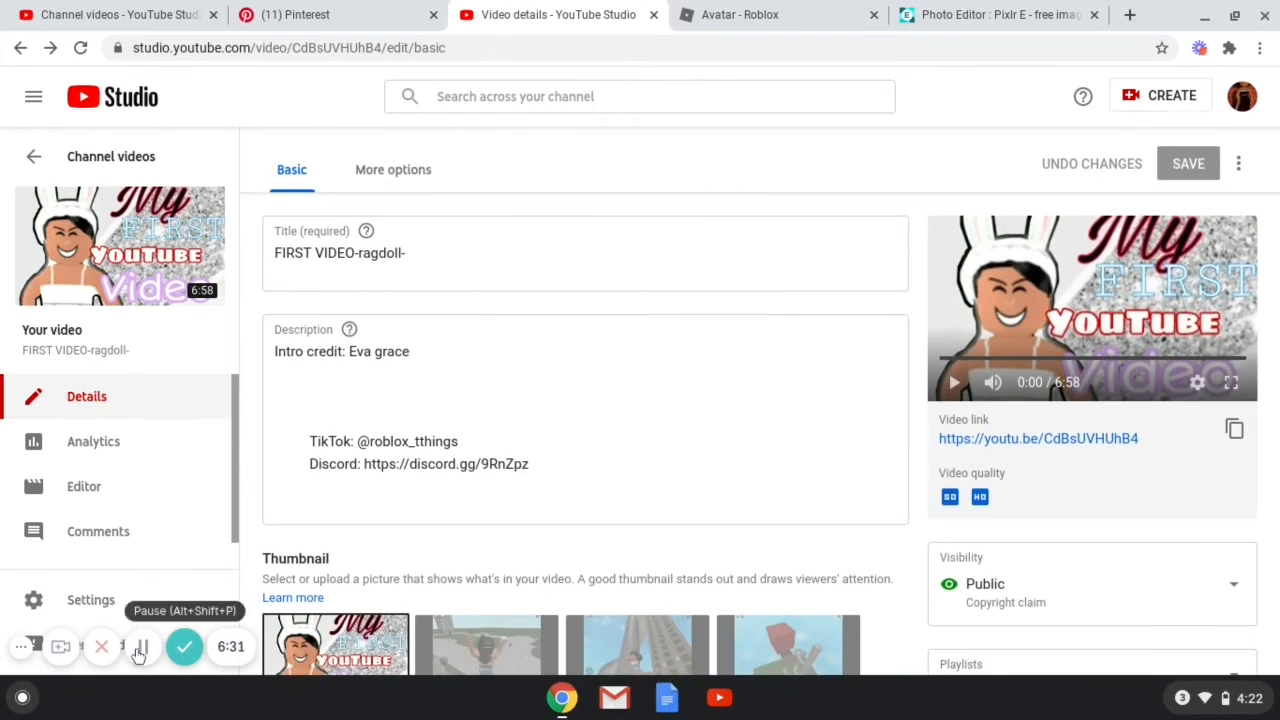
left_click(139, 651)
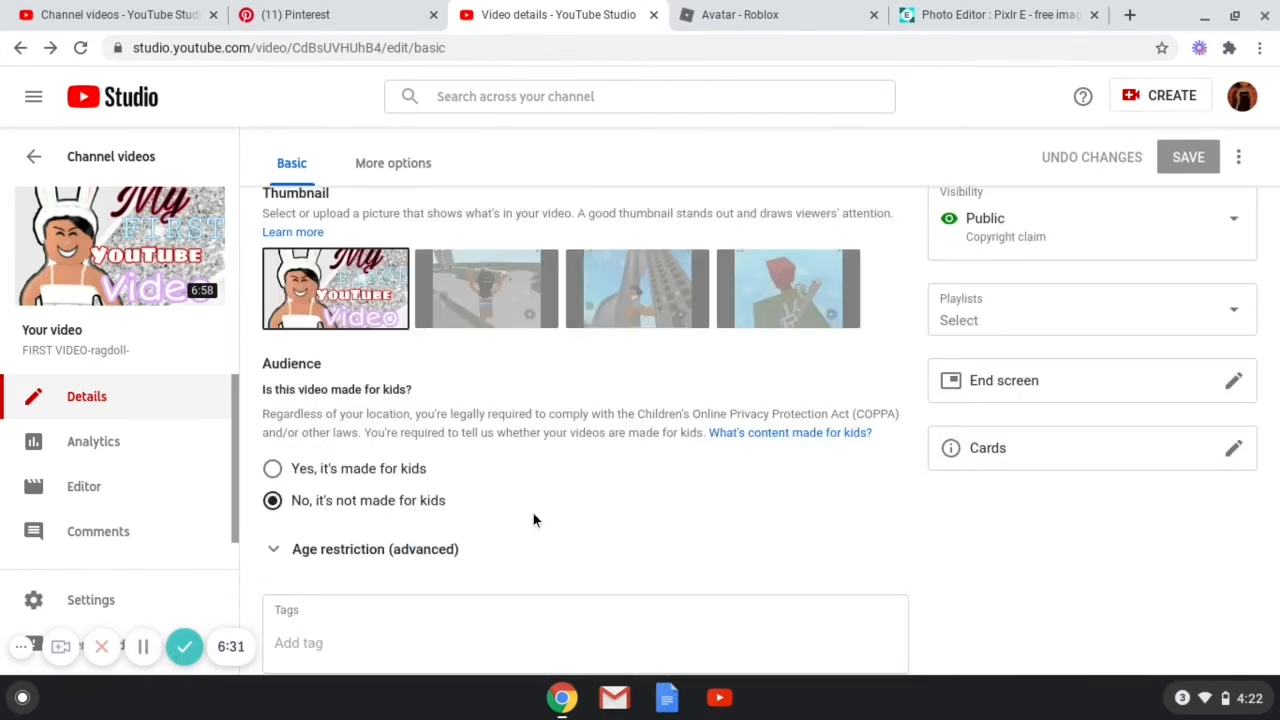
scroll(559, 511, "up", 3)
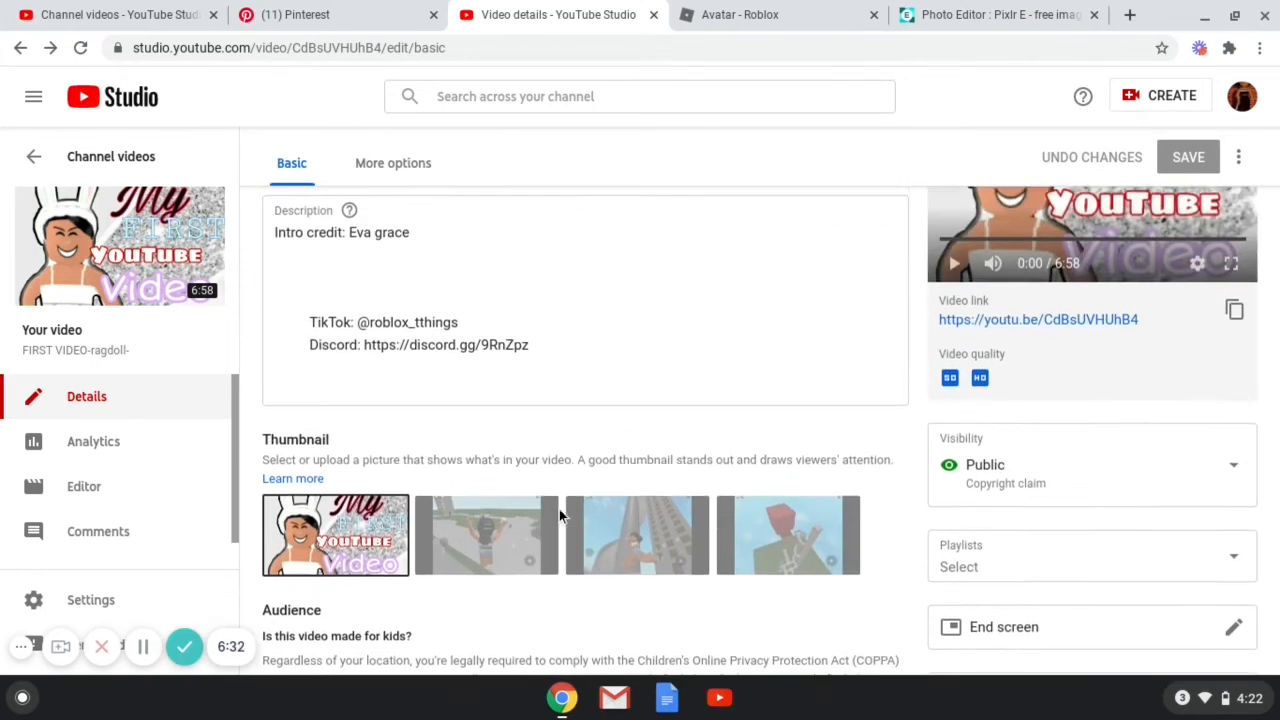
scroll(559, 509, "up", 2)
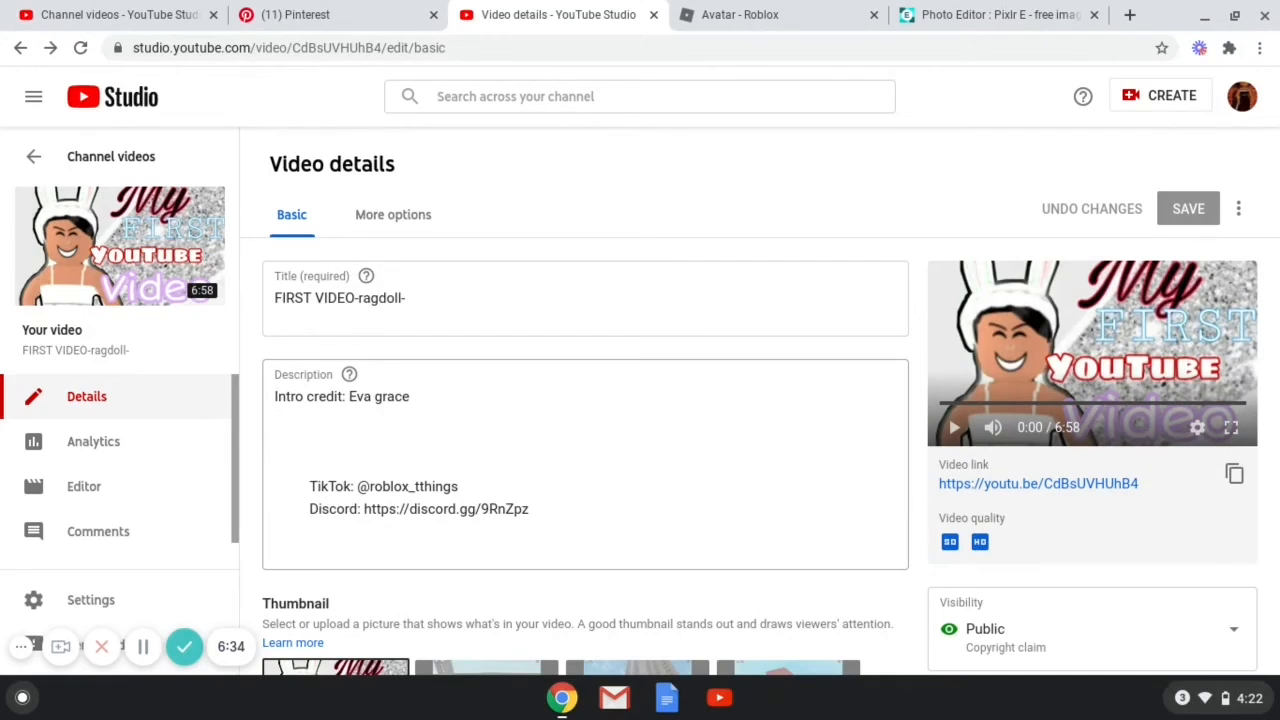
left_click(555, 507)
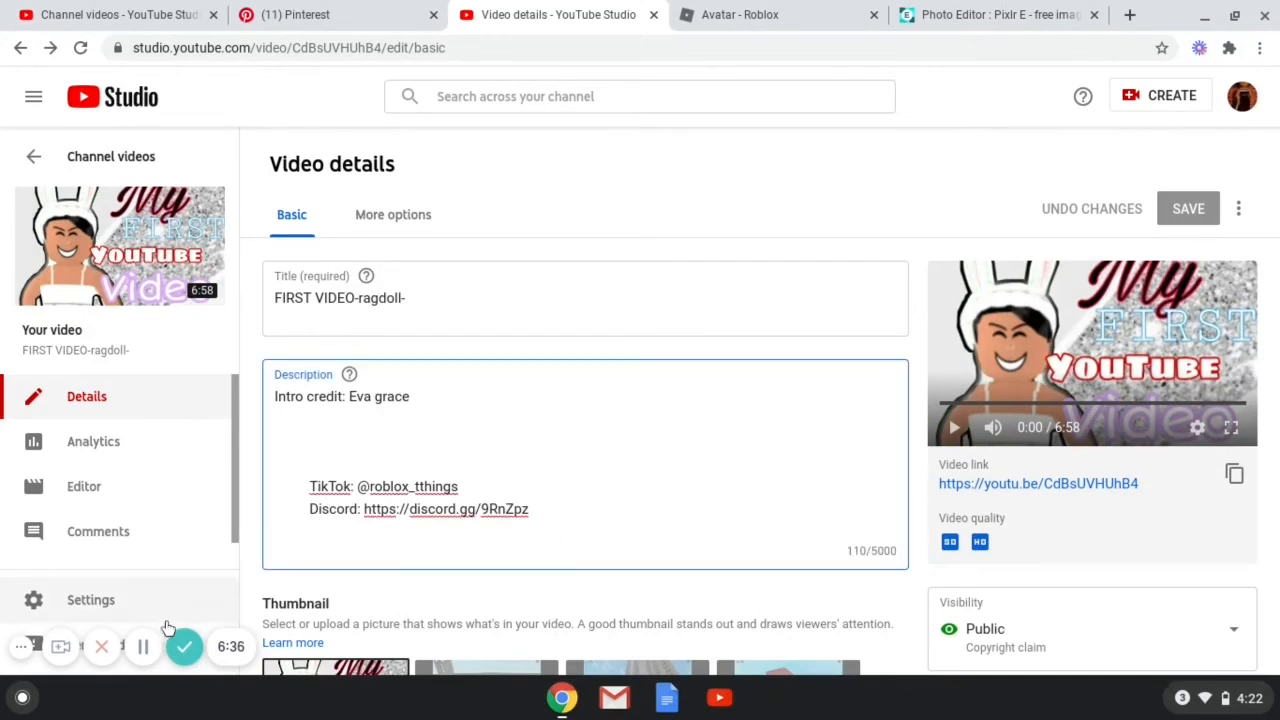
left_click(143, 646)
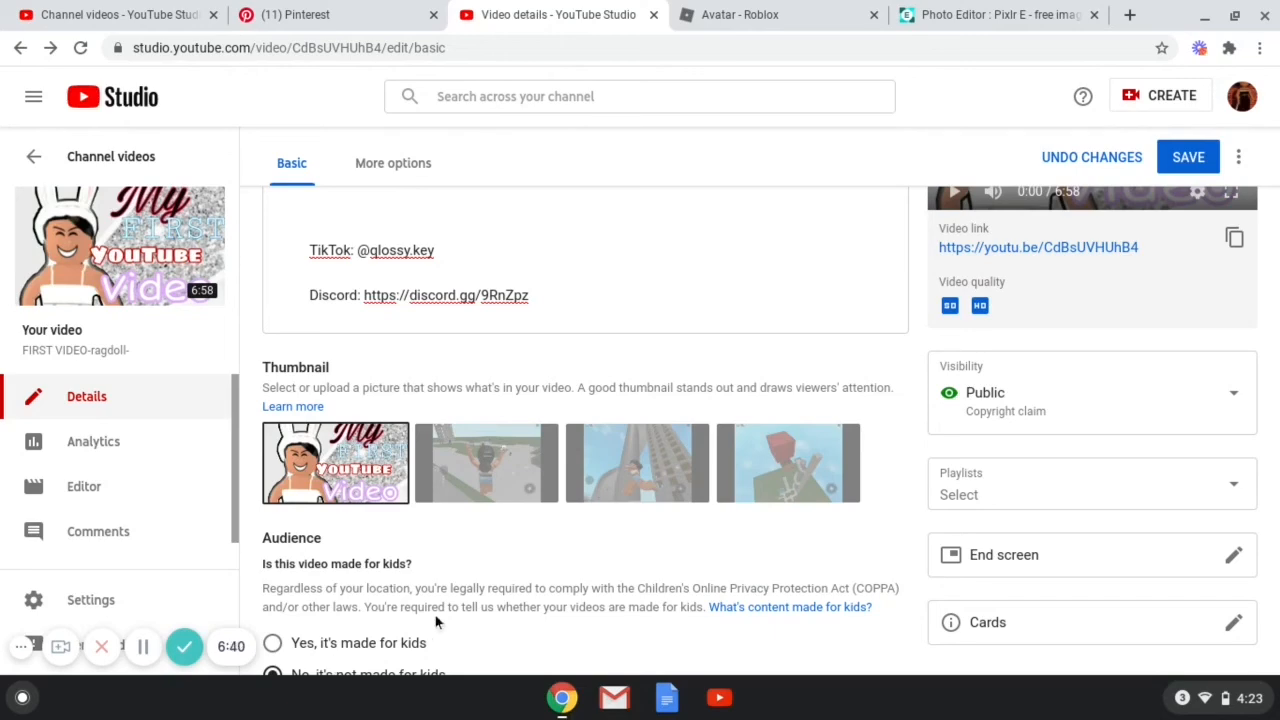
Scroll through the video details to review the description and thumbnail section.
scroll(500, 463, "down", 3)
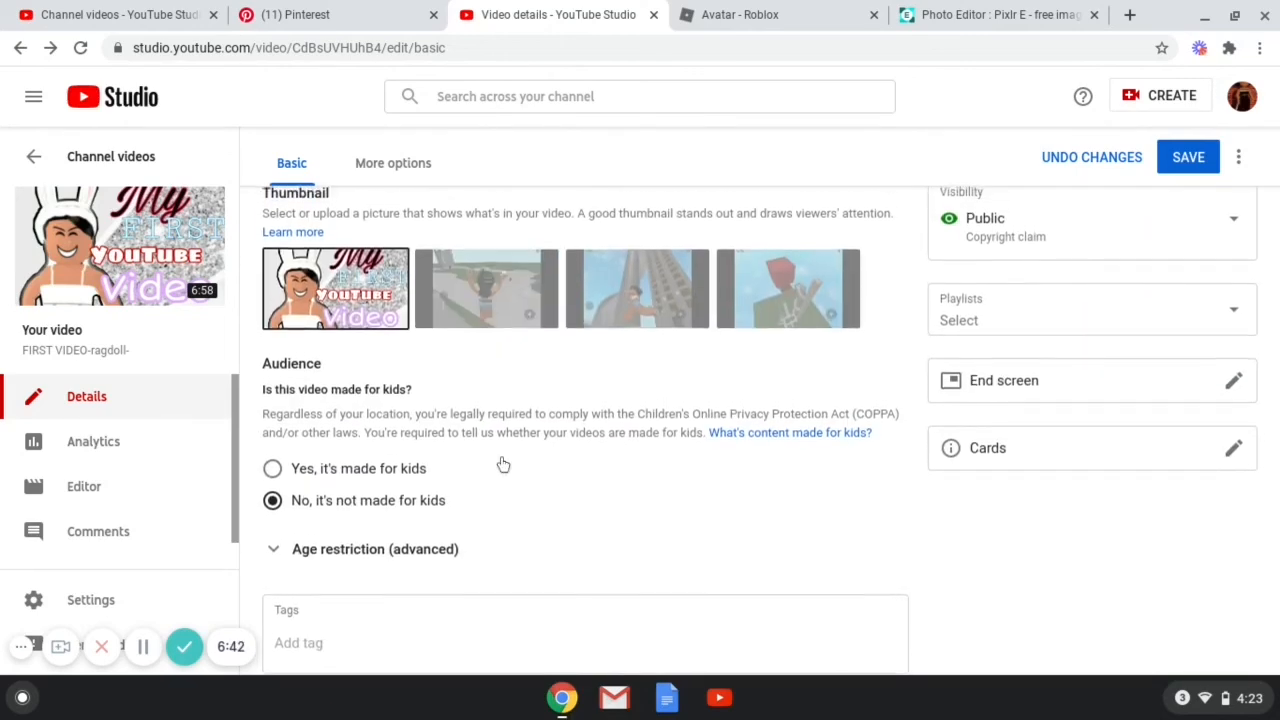
scroll(503, 464, "up", 3)
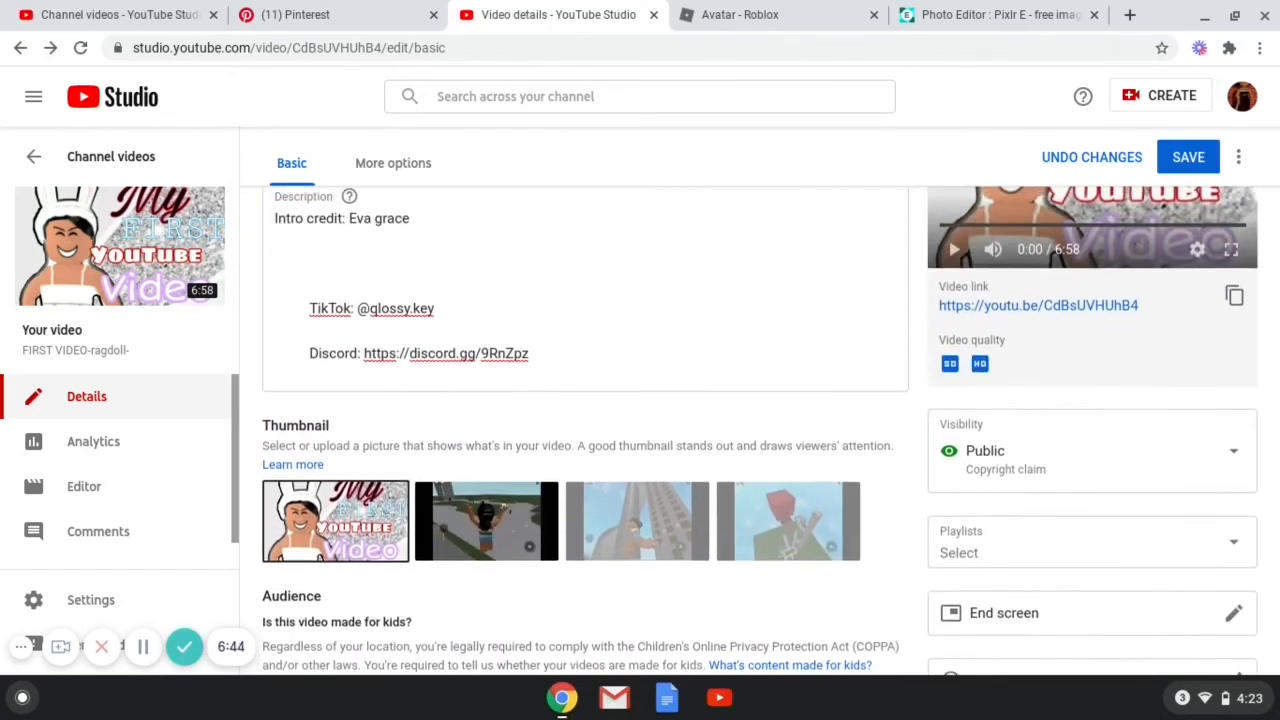
scroll(585, 430, "up", 2)
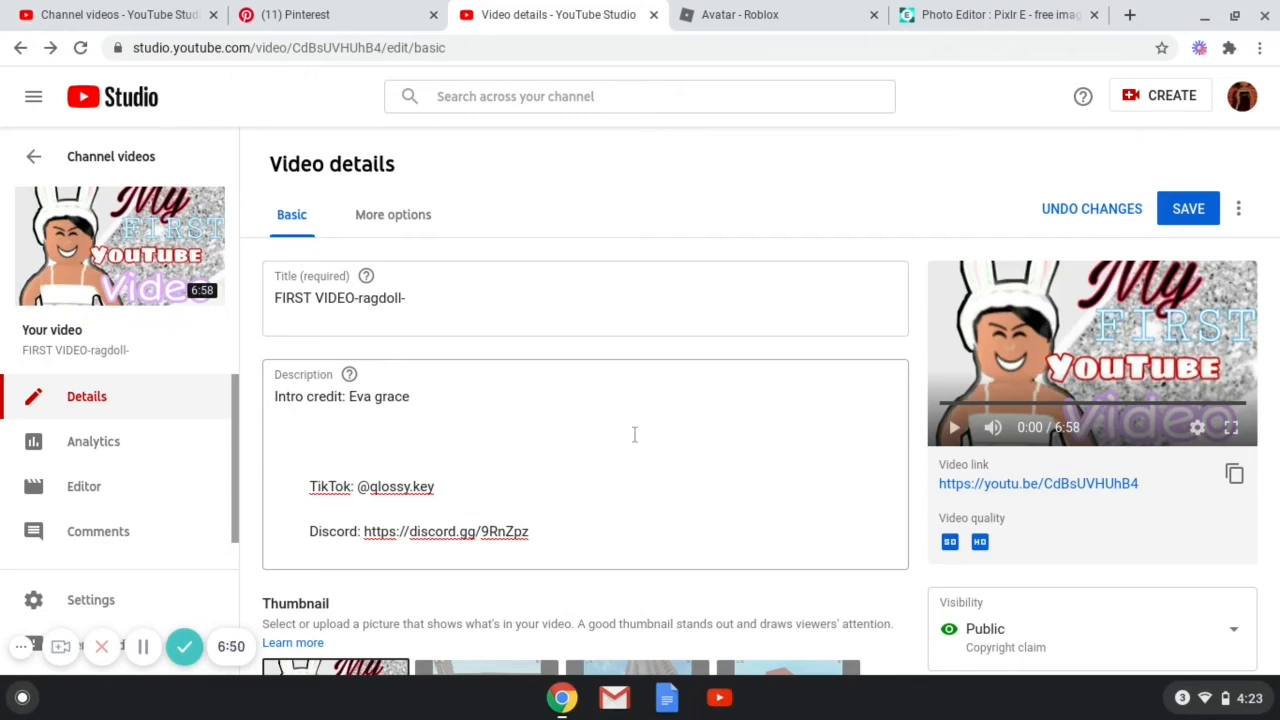
scroll(634, 434, "down", 2)
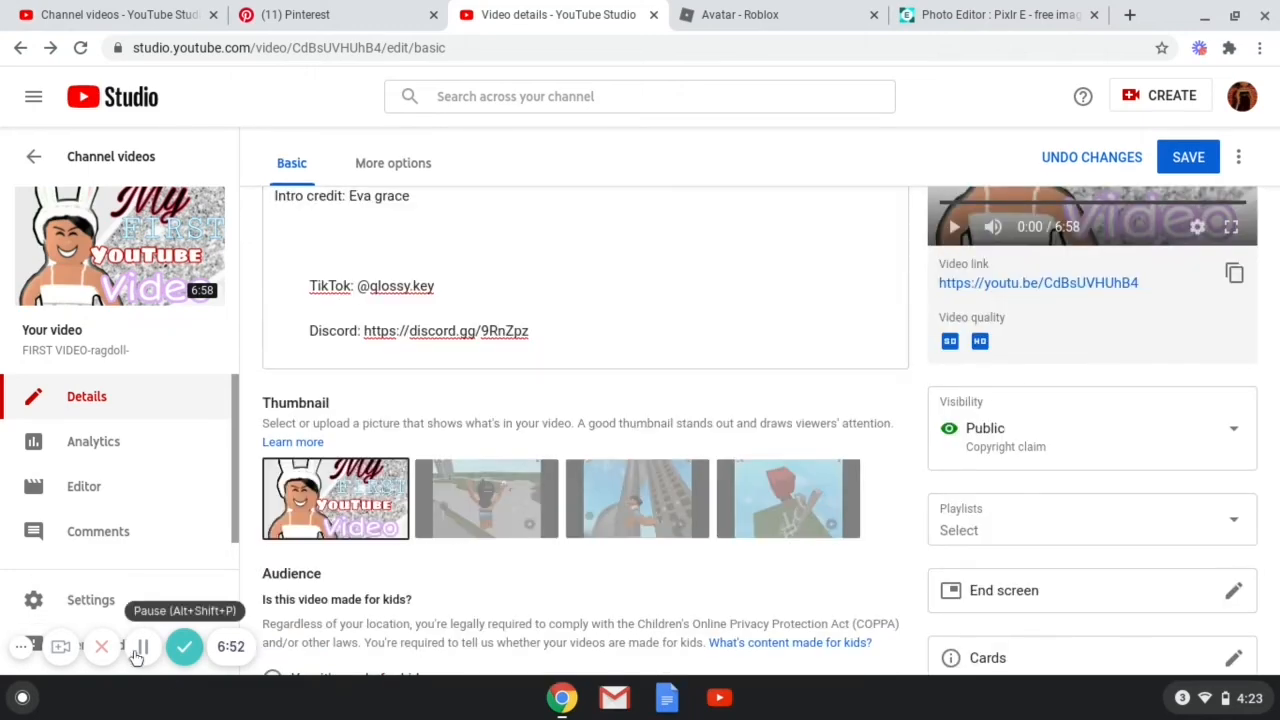
scroll(352, 520, "down", 2)
scroll(436, 428, "up", 2)
scroll(390, 415, "down", 1)
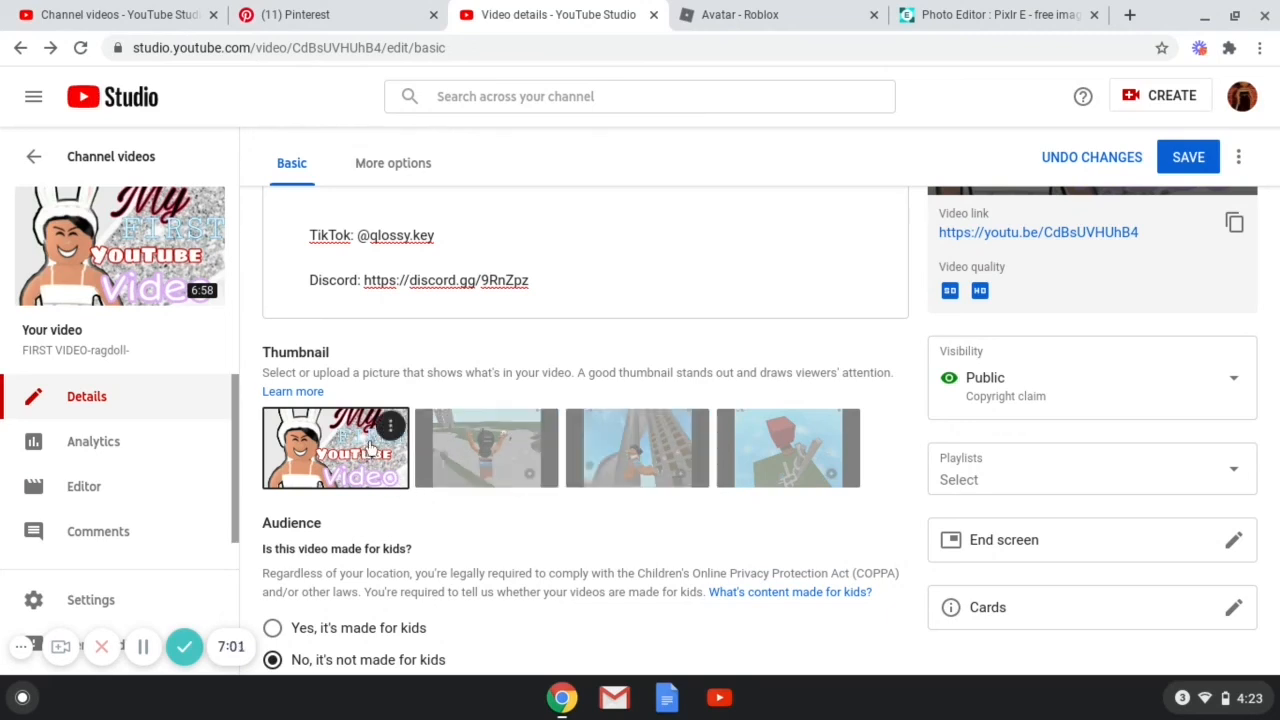
left_click(390, 426)
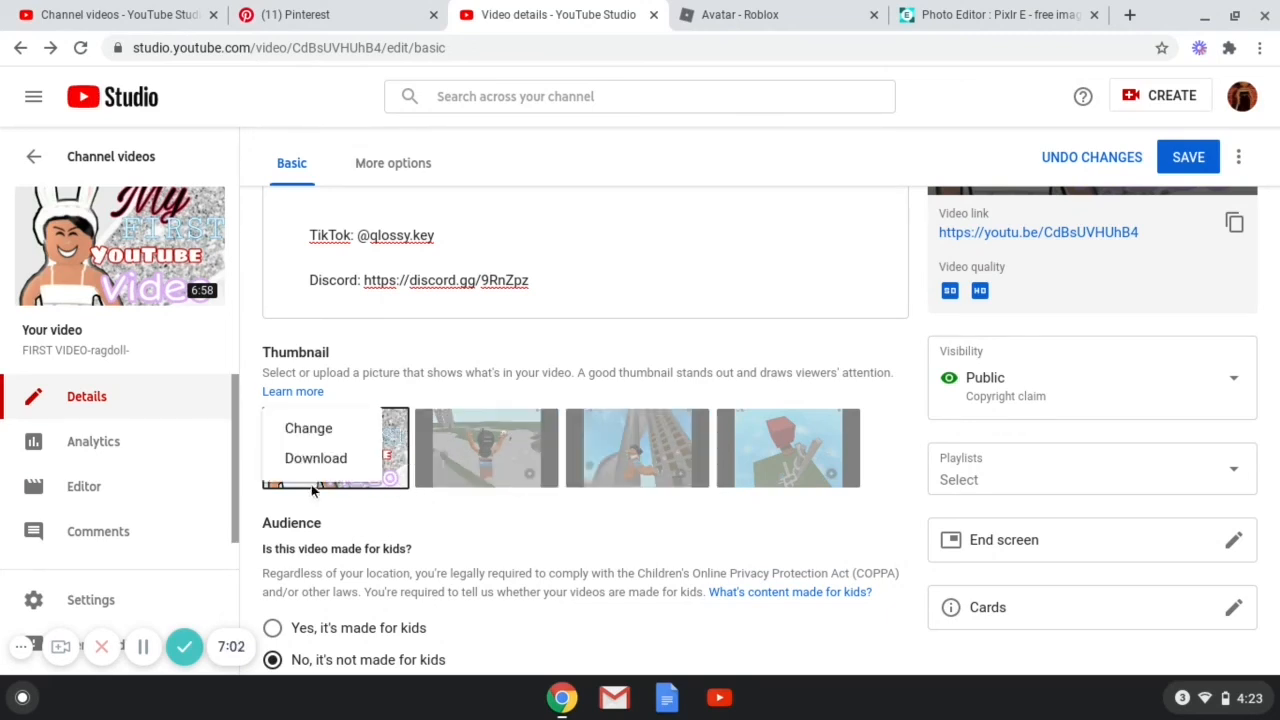
left_click(428, 388)
left_click(390, 426)
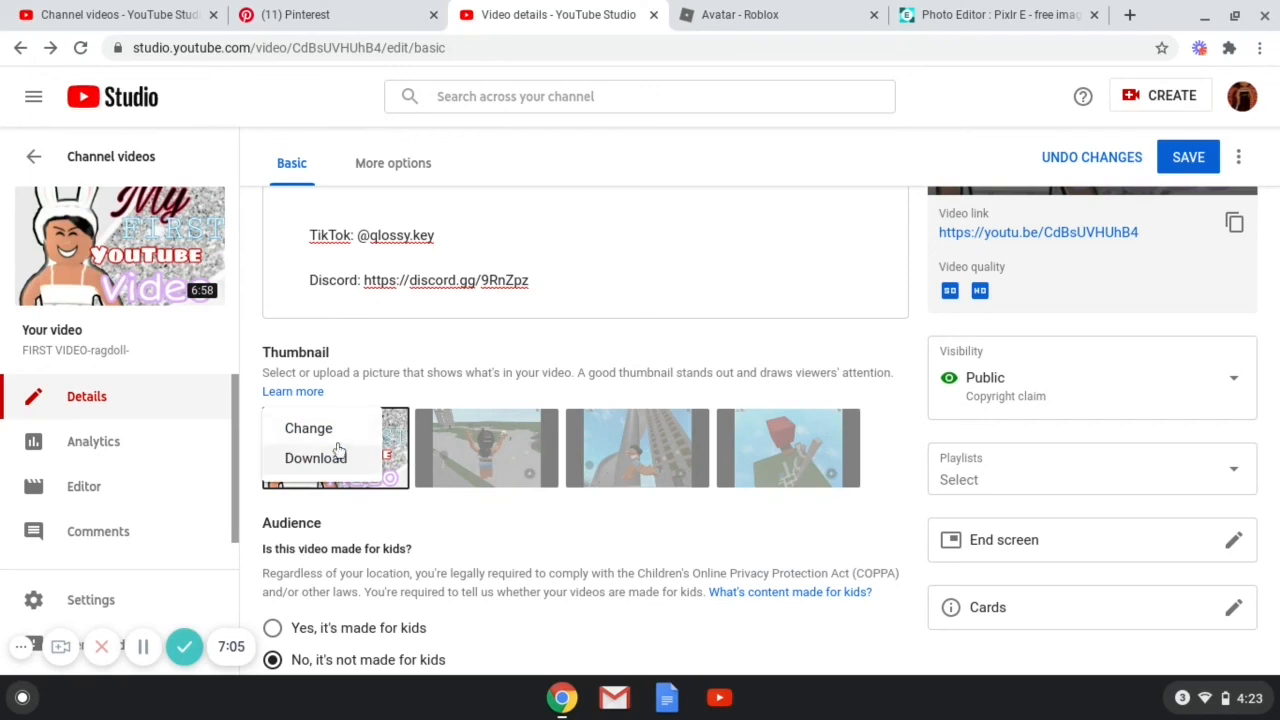
left_click(493, 356)
Check the downloaded thumbnail in the Pixlr tab and return to the video details page.
scroll(652, 377, "down", 3)
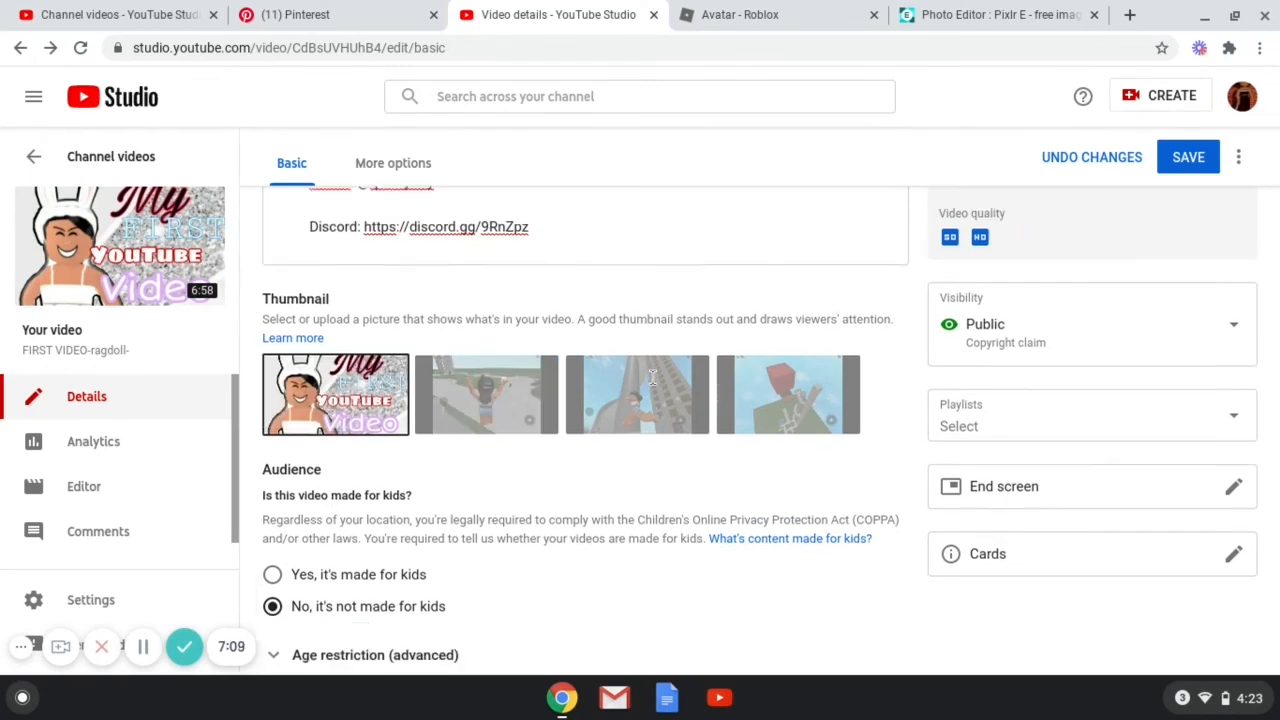
scroll(652, 377, "up", 2)
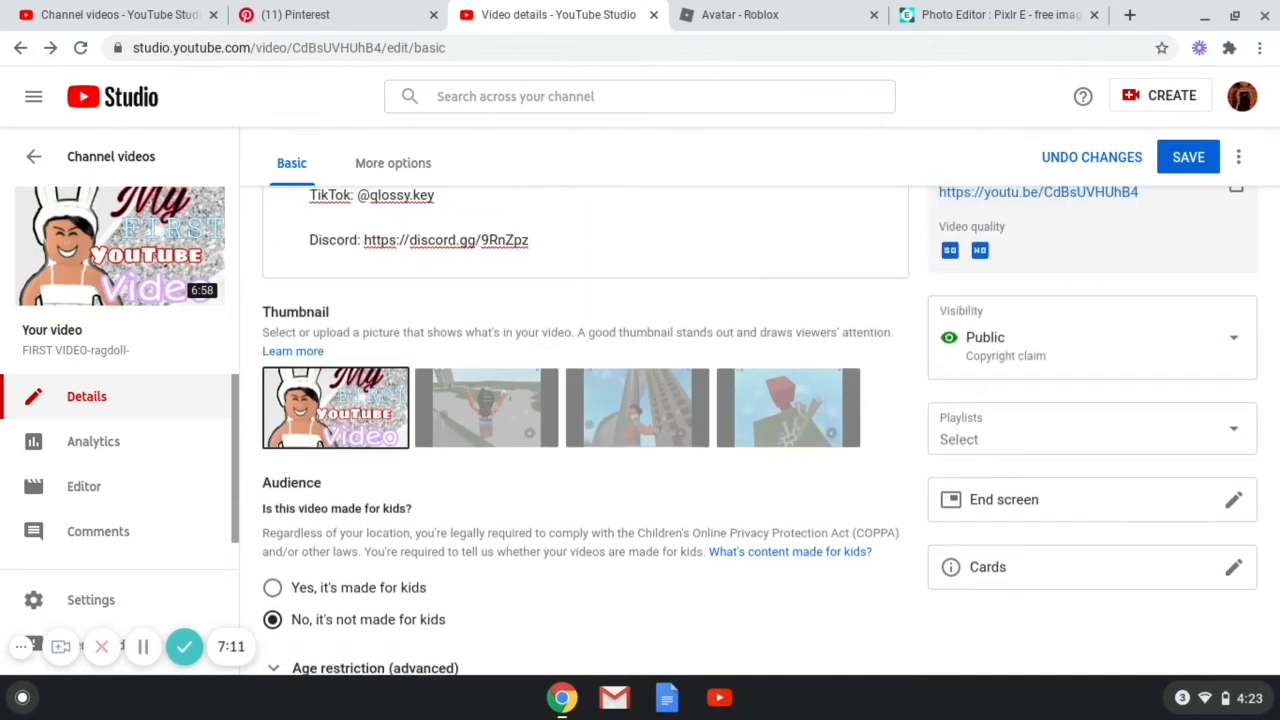
left_click(935, 14)
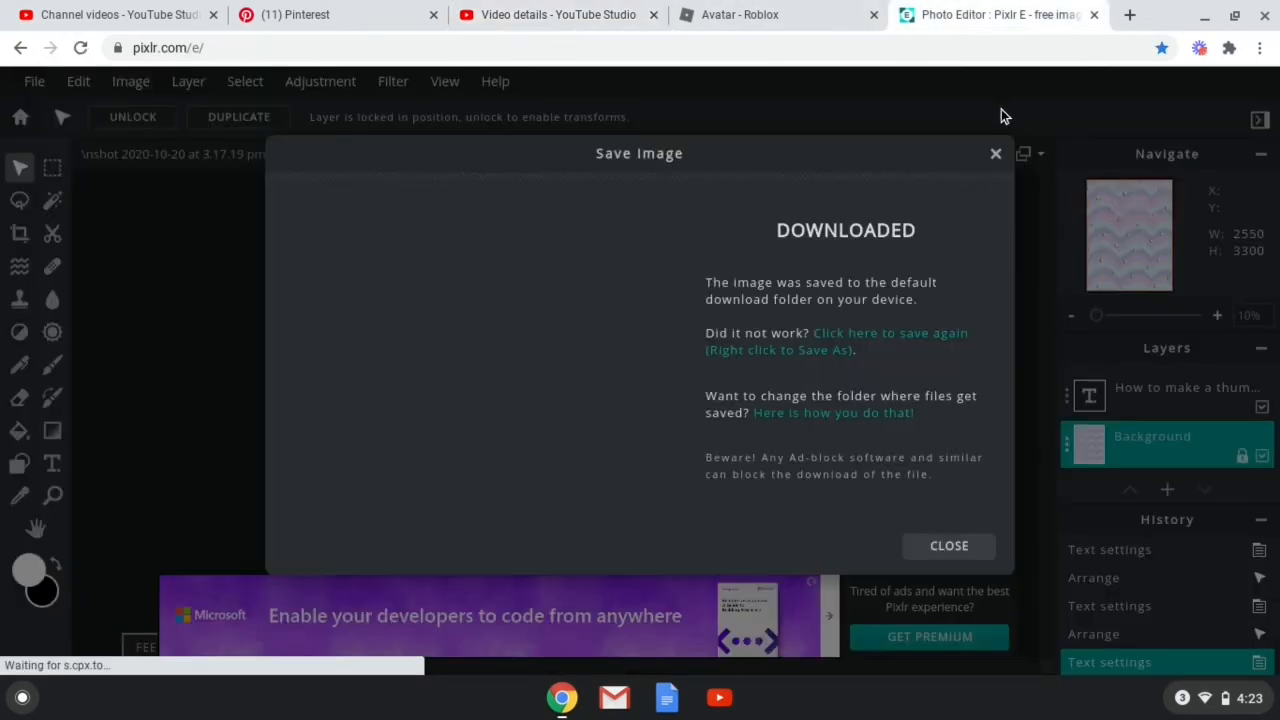
left_click(612, 14)
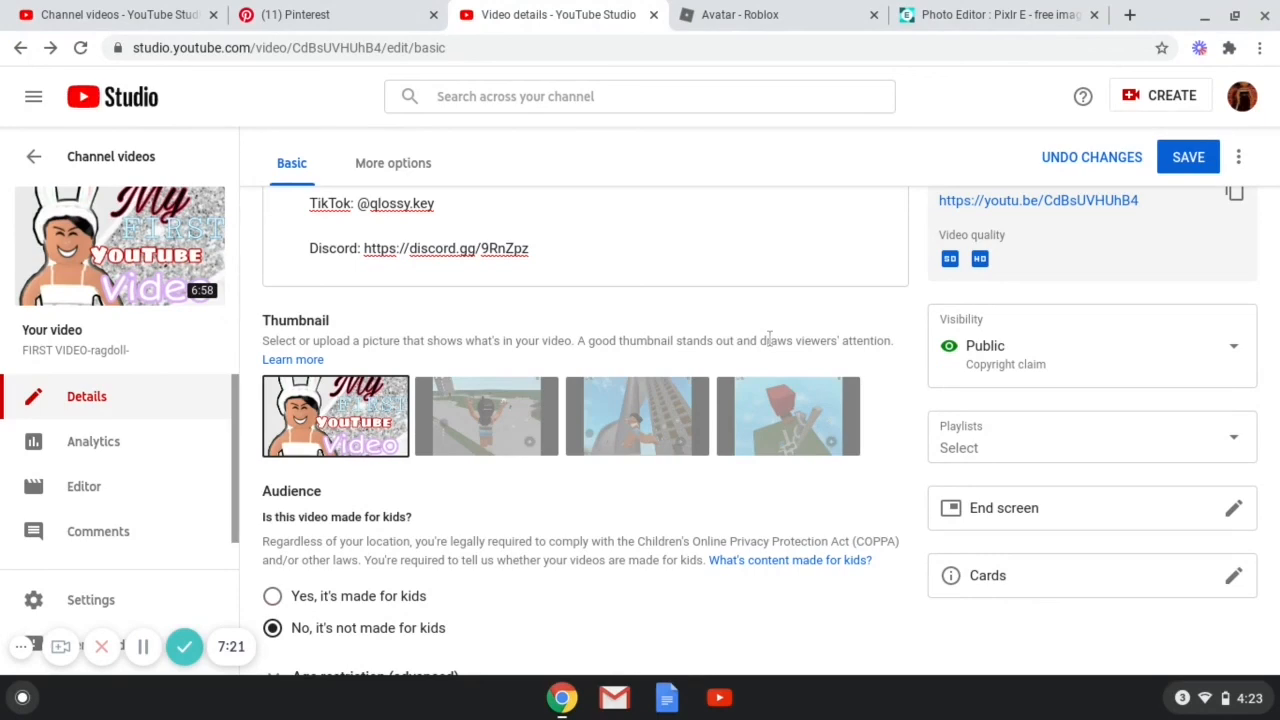
scroll(685, 332, "up", 3)
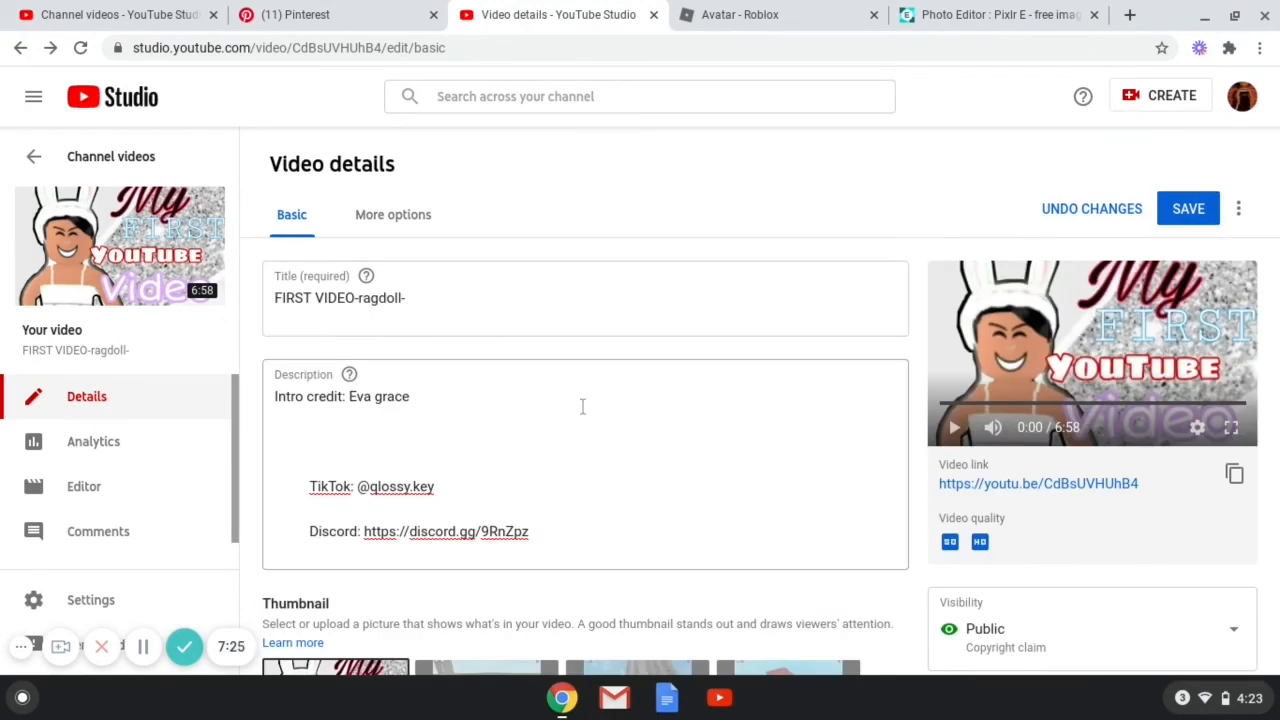
scroll(583, 406, "down", 3)
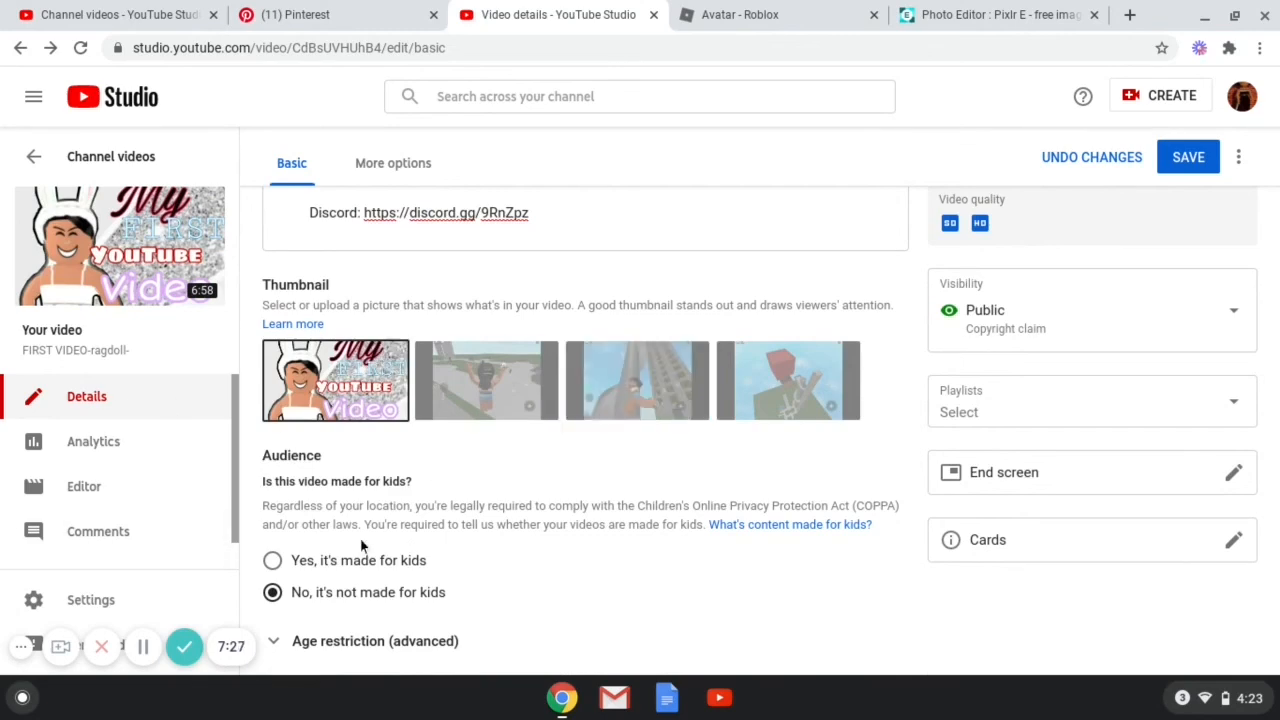